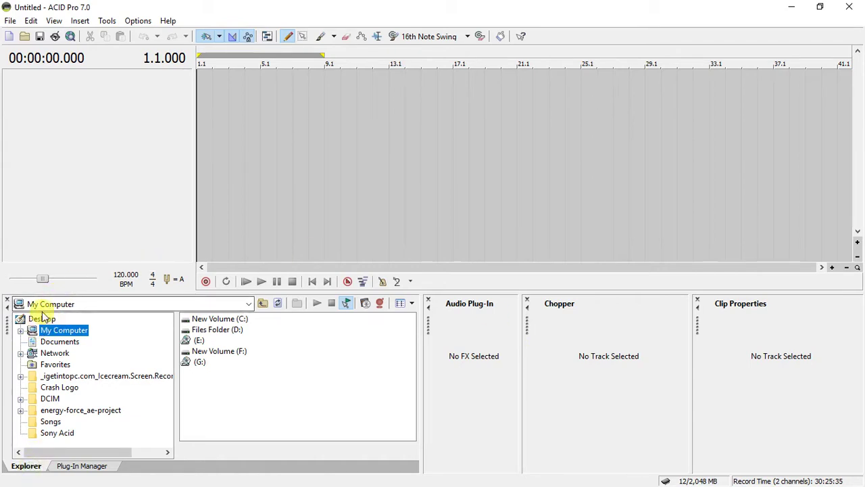
Step: Hide the Explorer window and bring it back into view
click(51, 21)
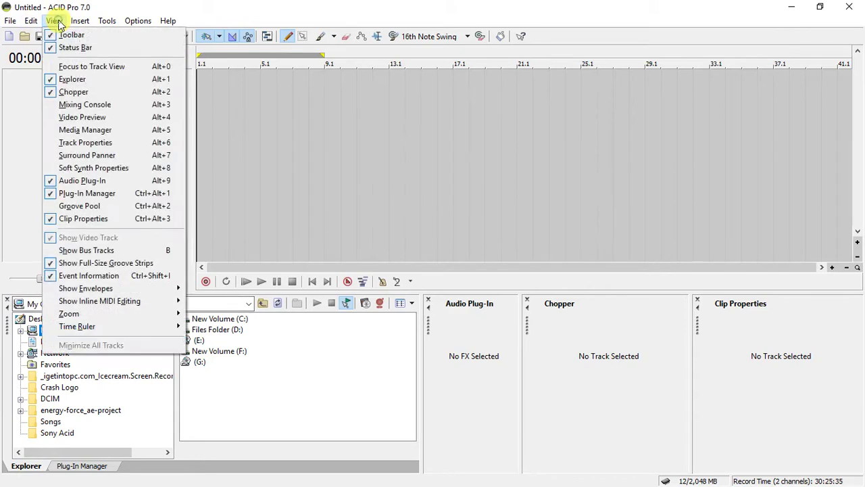
click(62, 82)
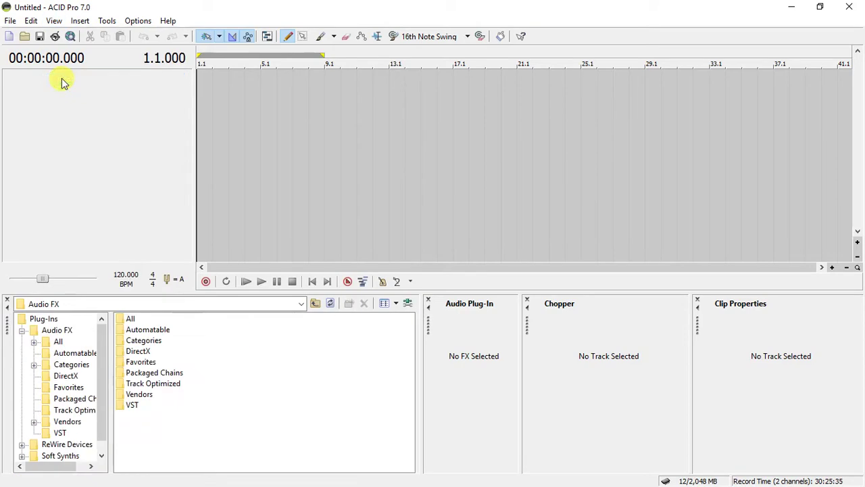
click(54, 21)
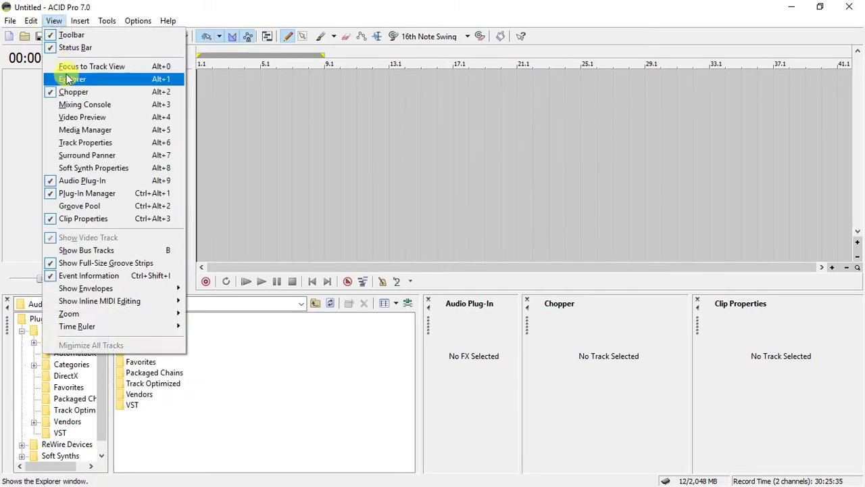
click(67, 80)
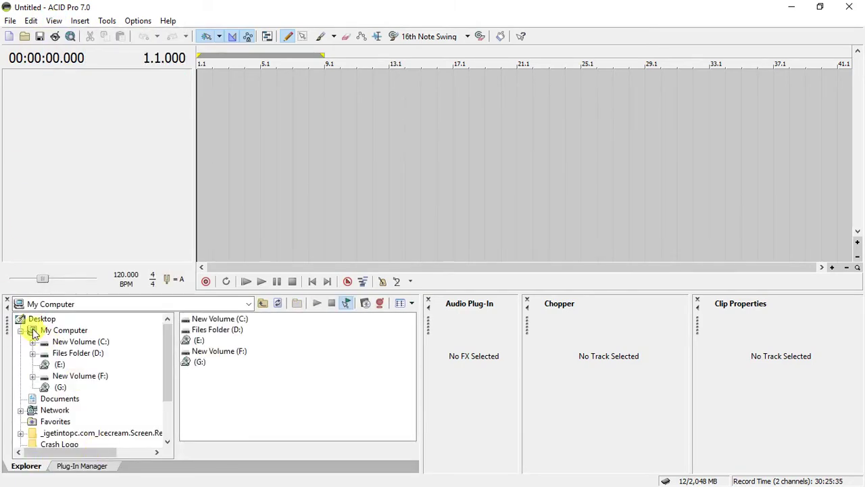
Step: Browse the Files Folder (D:) drive to Loaded Files, 2019 MUSIC SET, and open the 2019 Instrumental folder
click(21, 329)
click(42, 320)
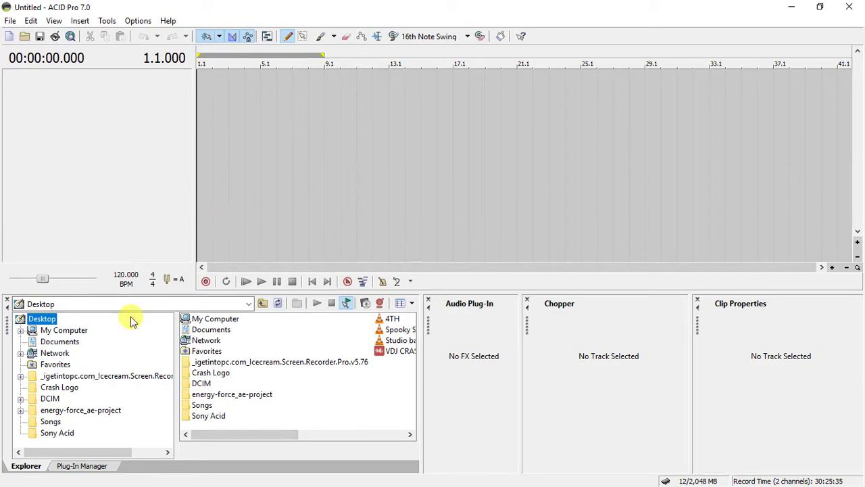
click(21, 332)
click(78, 355)
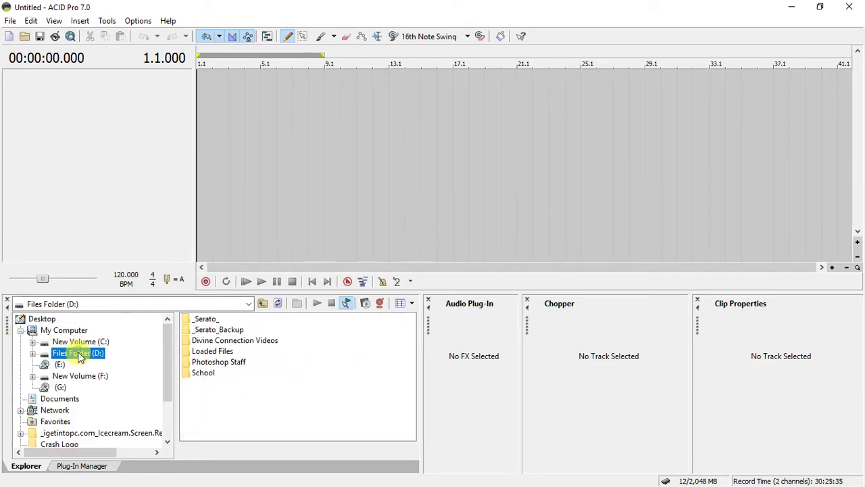
double_click(210, 352)
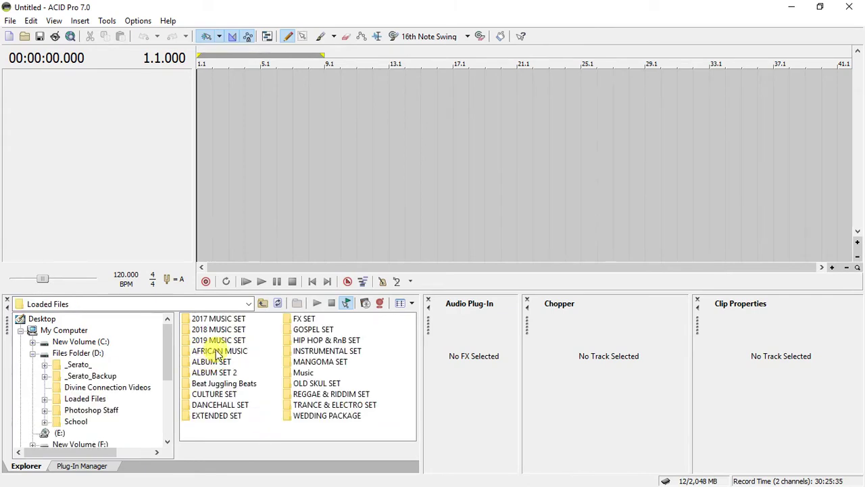
double_click(216, 341)
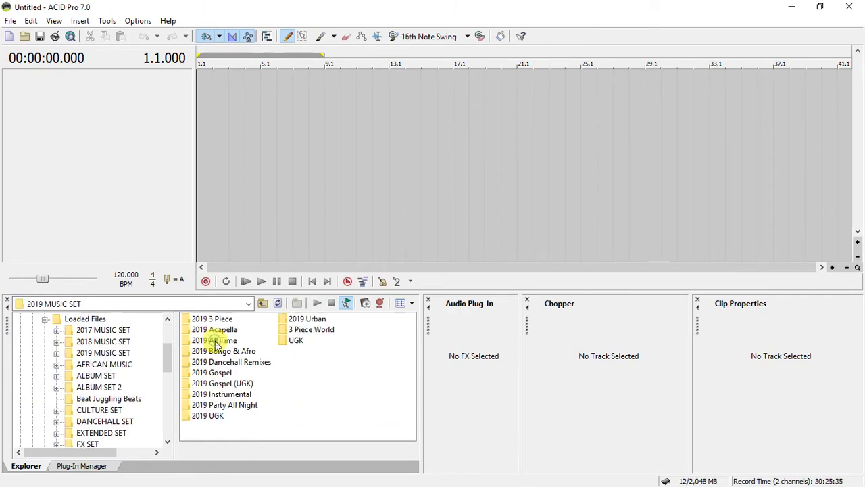
double_click(226, 395)
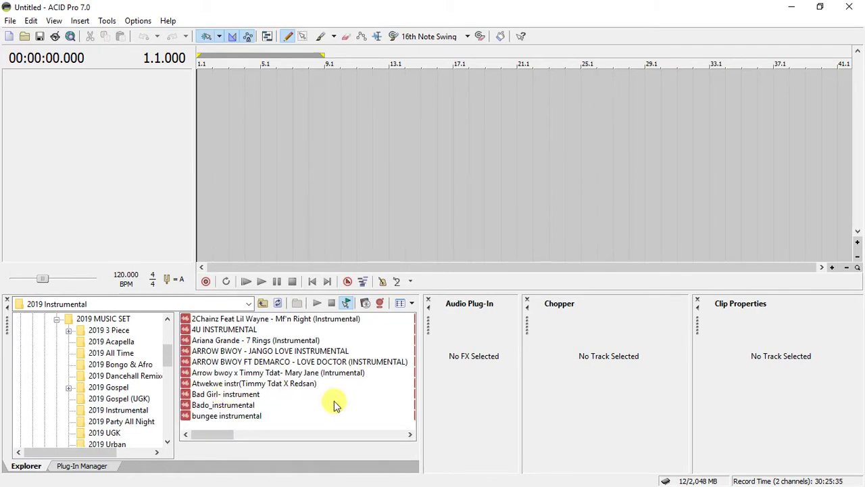
Step: Preview the instrumentals "2Chainz Feat Lil Wayne - Mf'n Right" and "Ariana Grande - 7 Rings", stopping playback after each
click(250, 319)
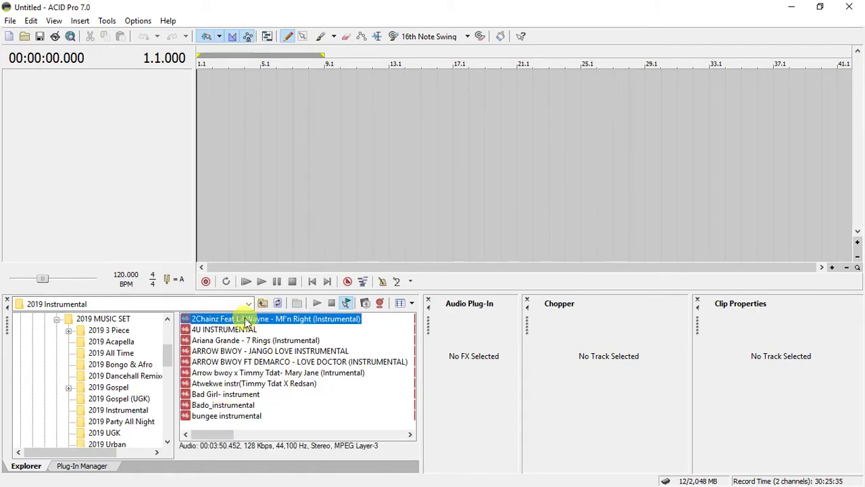
click(368, 400)
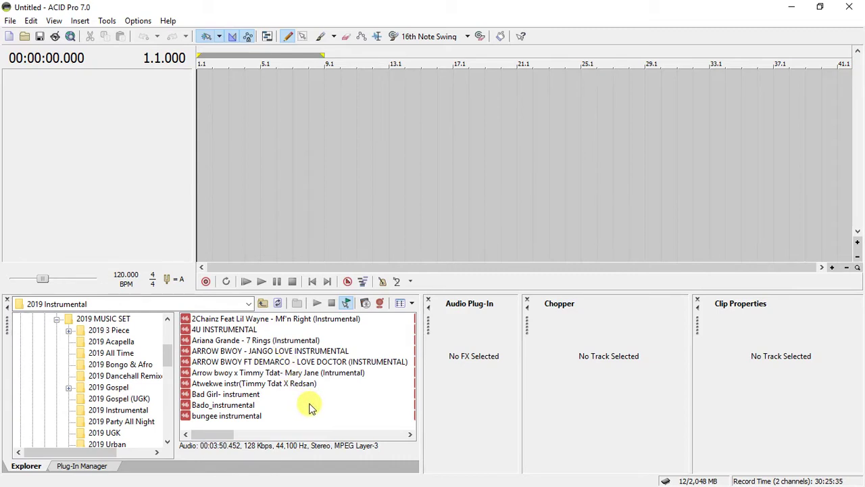
click(297, 342)
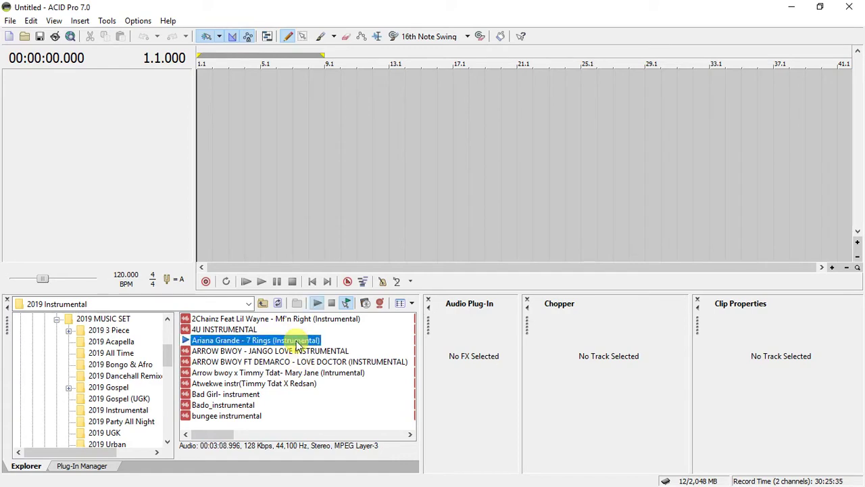
click(331, 425)
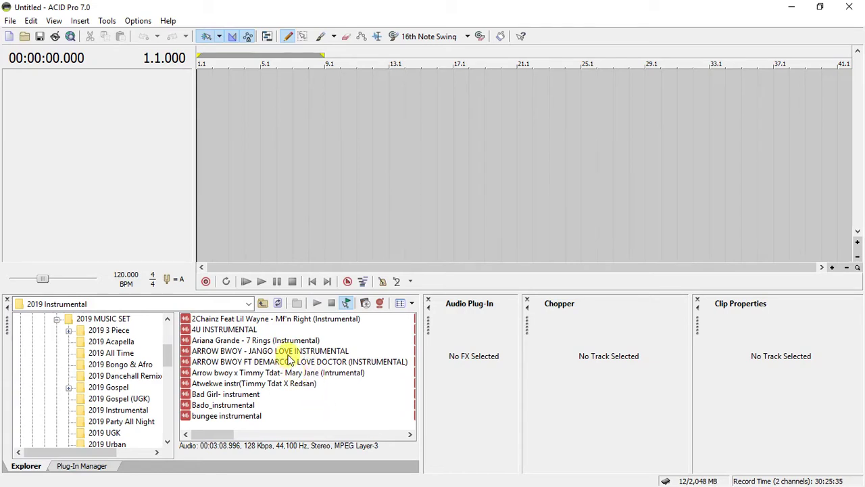
Step: Add "ARROW BWOY - JANGO LOVE INSTRUMENTAL" at the start of the timeline without beatmapping it, and raise its track volume
drag(277, 355, 205, 95)
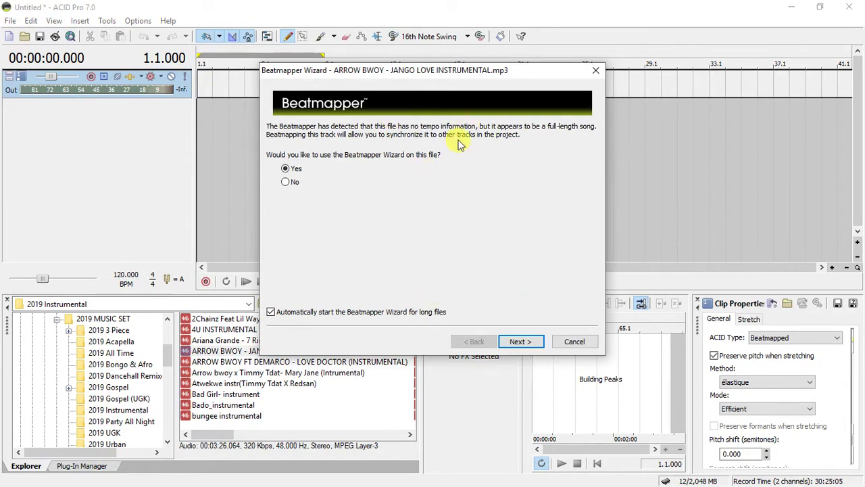
click(575, 342)
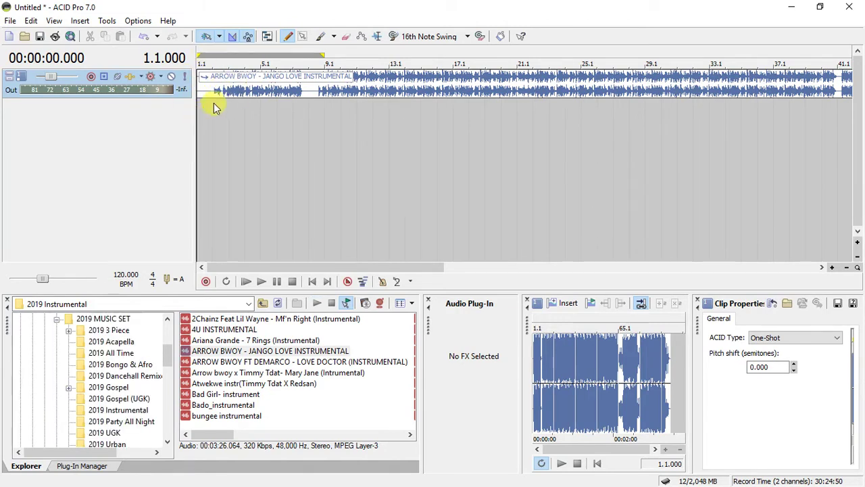
mouse_move(52, 77)
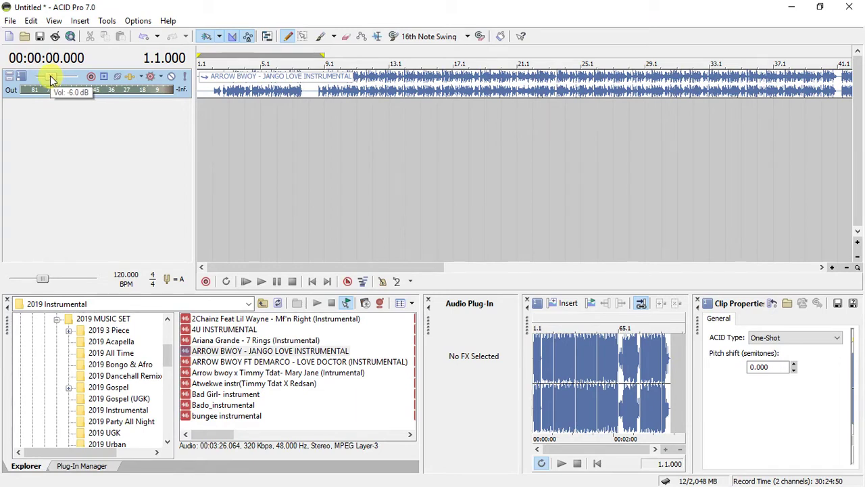
mouse_move(53, 78)
mouse_down()
mouse_move(68, 98)
mouse_move(64, 83)
mouse_up()
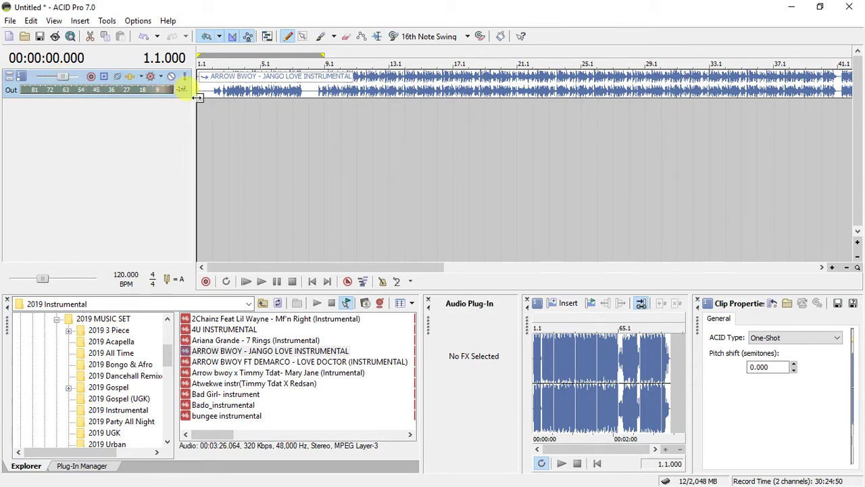
click(226, 86)
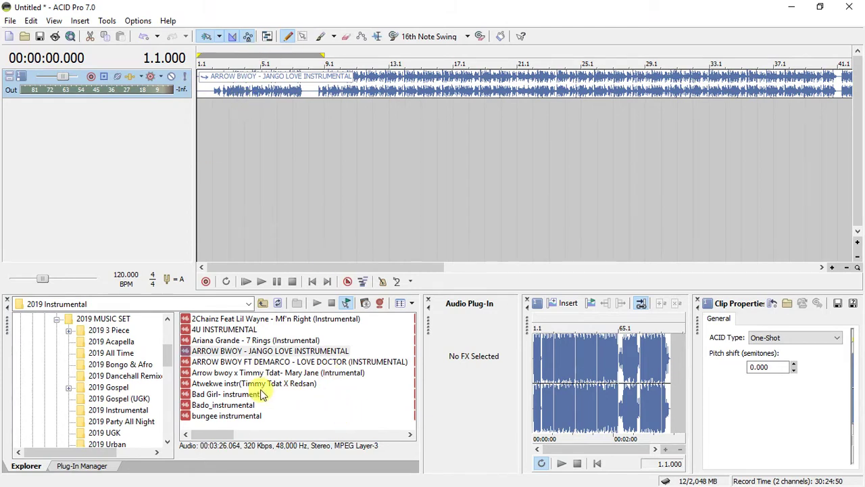
Step: Add "Alvindo ft Magix Enga - BoyChild" from the 2019 All Time folder as a second track starting around measure 7, without beatmapping it
click(125, 355)
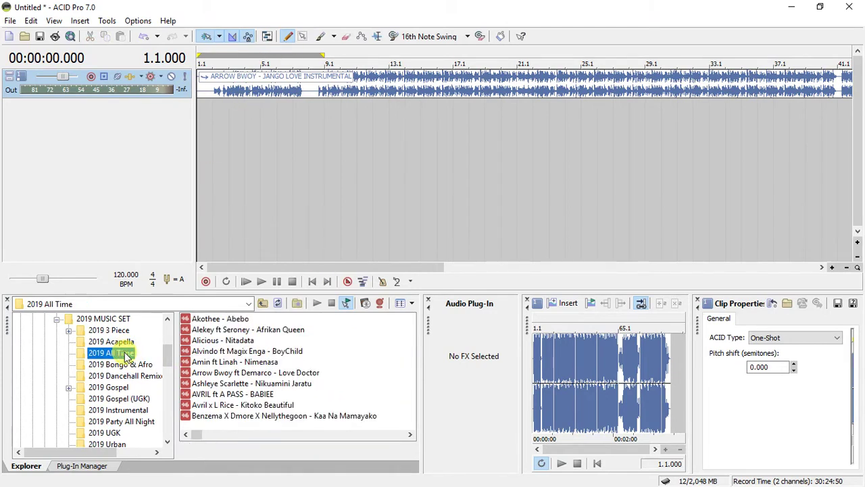
click(257, 352)
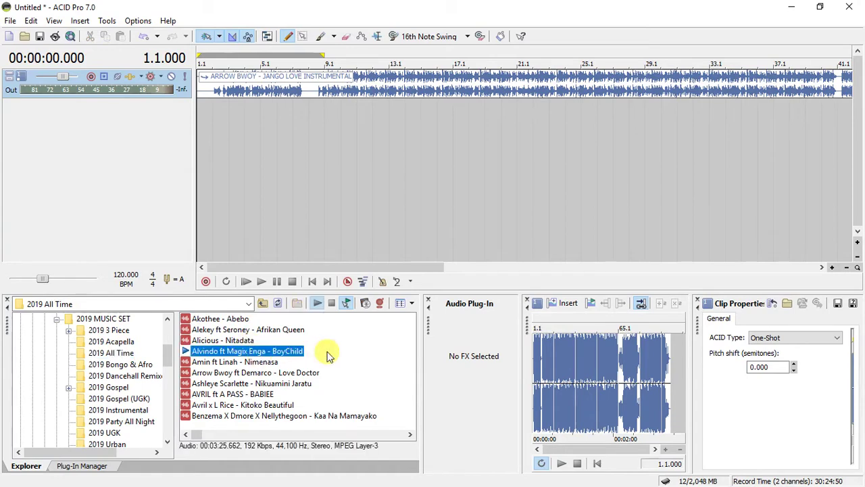
drag(296, 356, 291, 155)
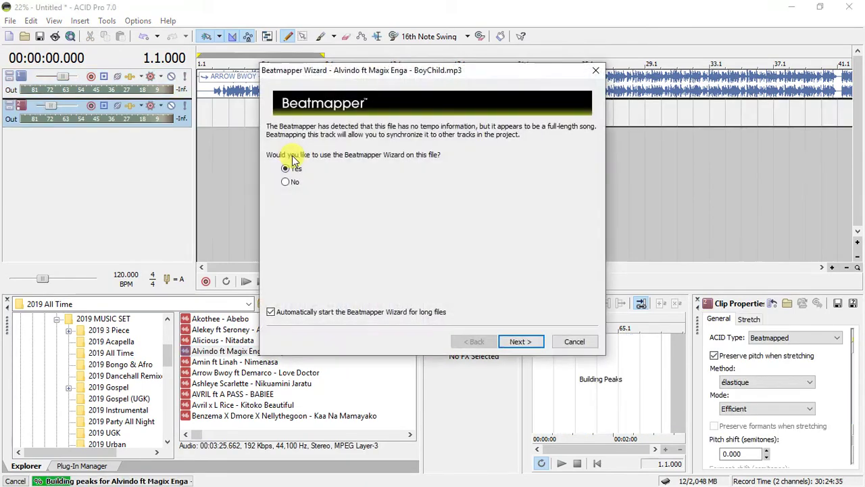
click(573, 341)
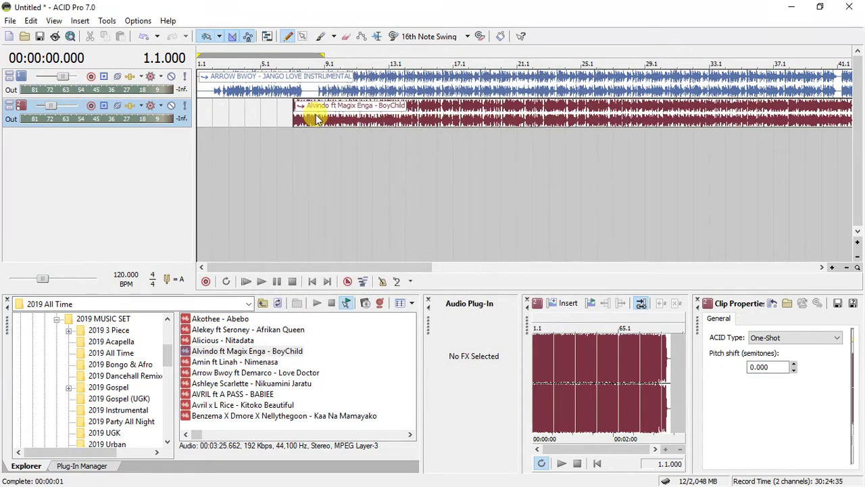
Step: Set the BoyChild track's volume to 0.0 dB and shift its clip to start at about measure 8
drag(53, 105, 53, 105)
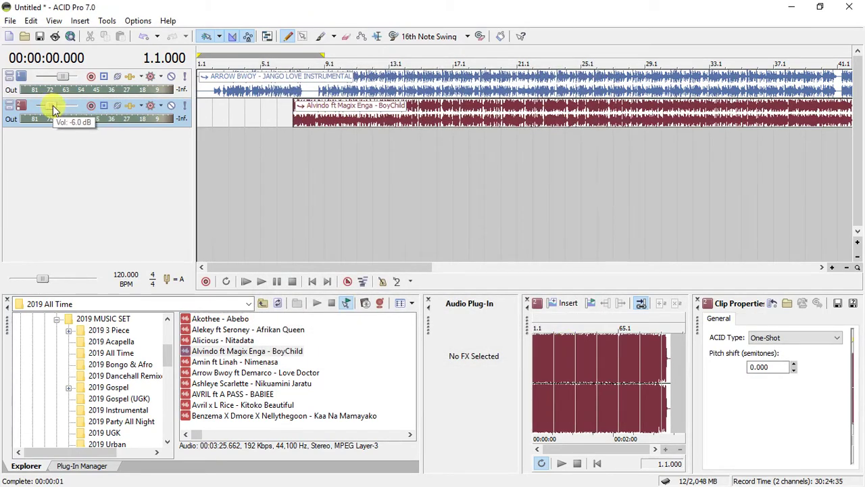
double_click(53, 106)
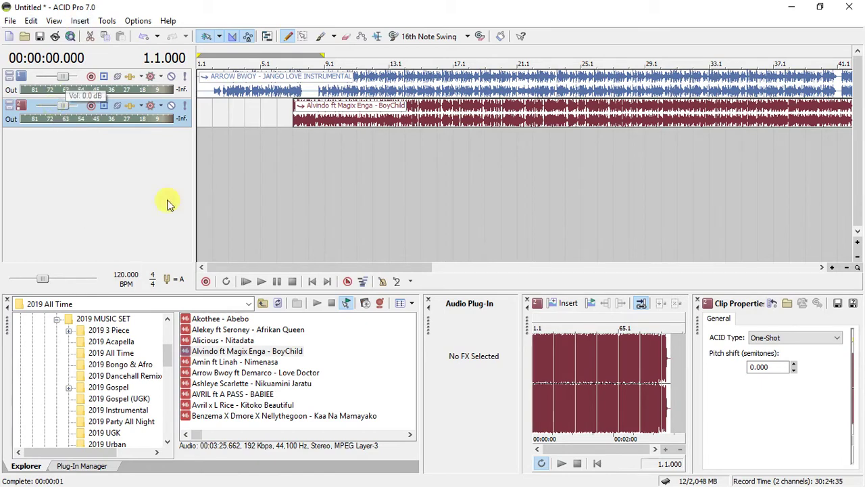
mouse_move(351, 117)
mouse_down()
mouse_move(255, 120)
mouse_move(398, 116)
mouse_move(332, 119)
mouse_move(361, 119)
mouse_up()
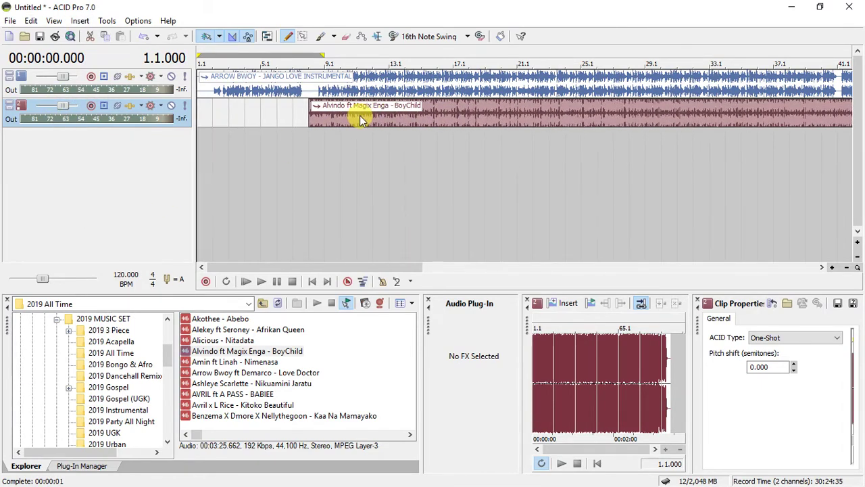
Step: Start a new empty project, discarding the changes to the current one
click(11, 37)
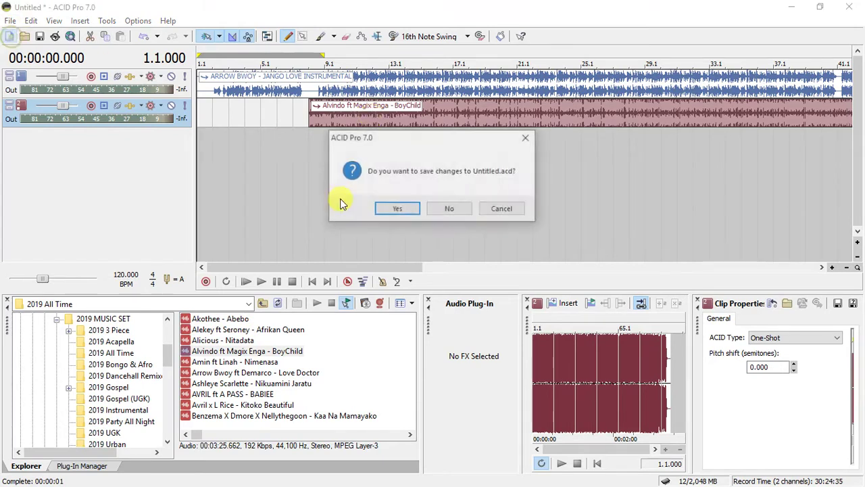
click(463, 210)
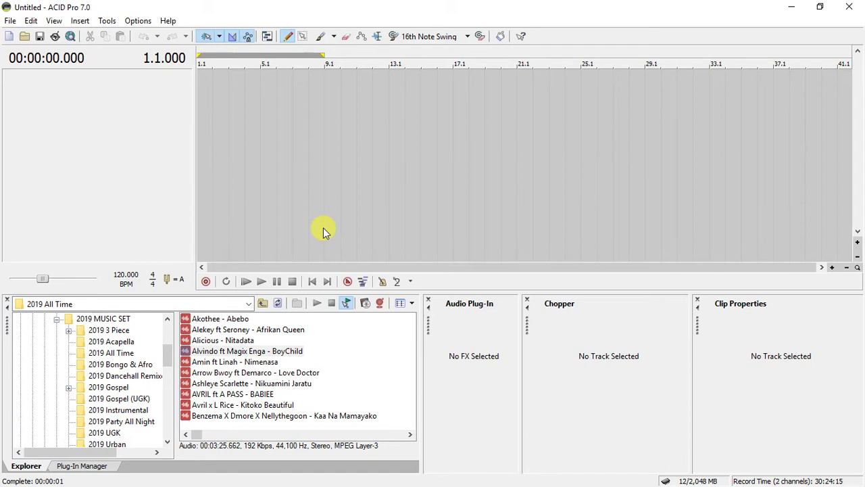
click(401, 365)
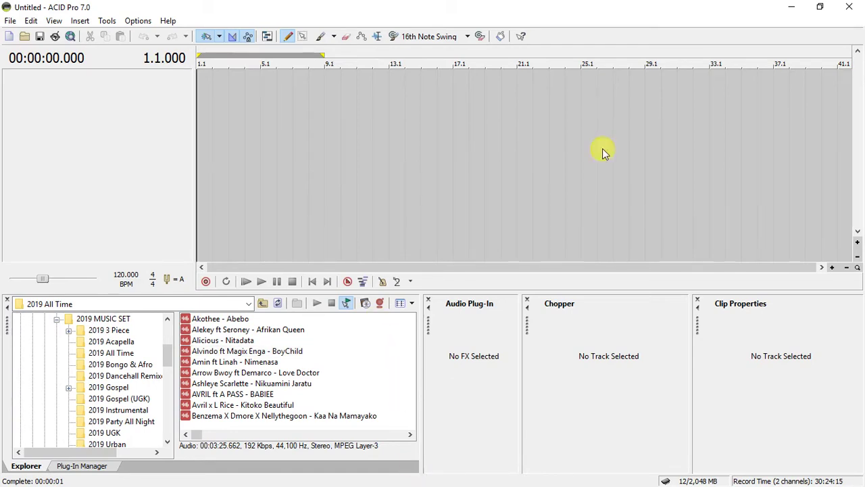
Step: Restore ACID Pro to a smaller window, switch to Serato DJ and open its 2019 All Time crate
click(821, 9)
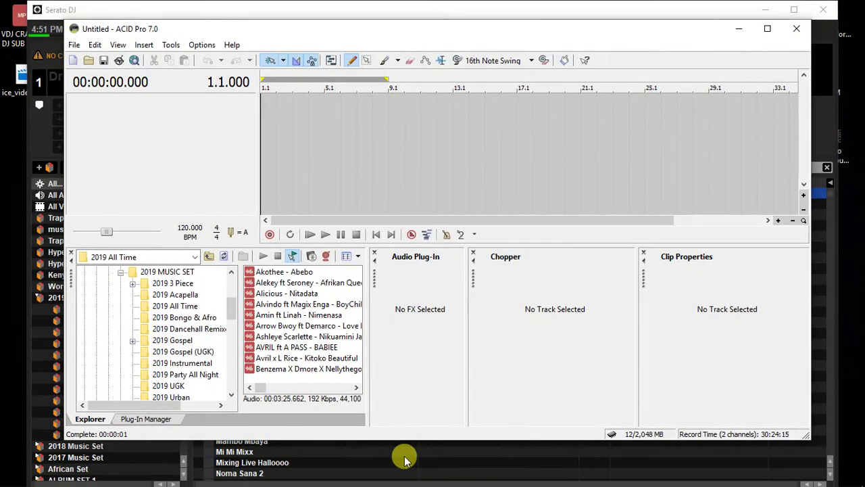
click(404, 453)
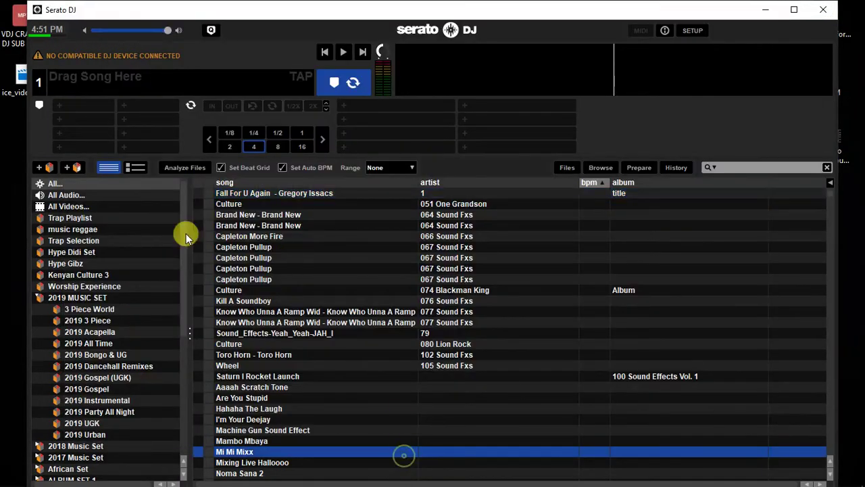
click(96, 342)
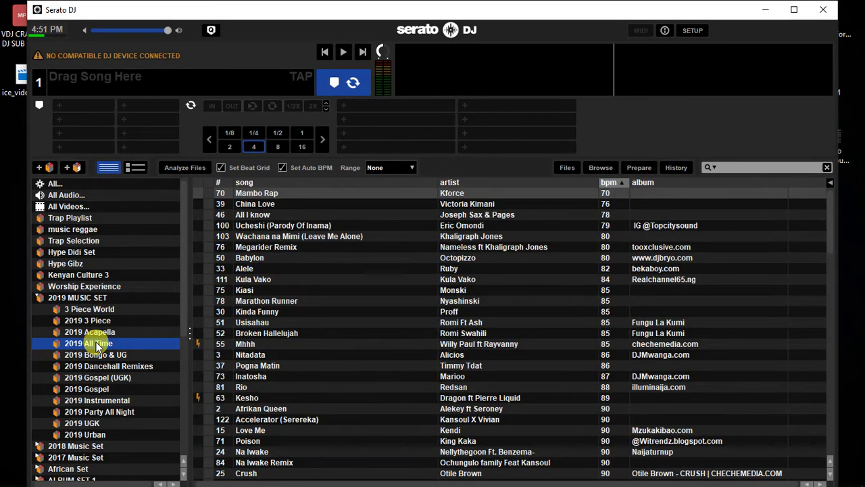
Step: Bring the song "Nitadata" from Serato DJ's 2019 All Time crate into ACID Pro at the timeline's start, without beatmapping it
click(281, 355)
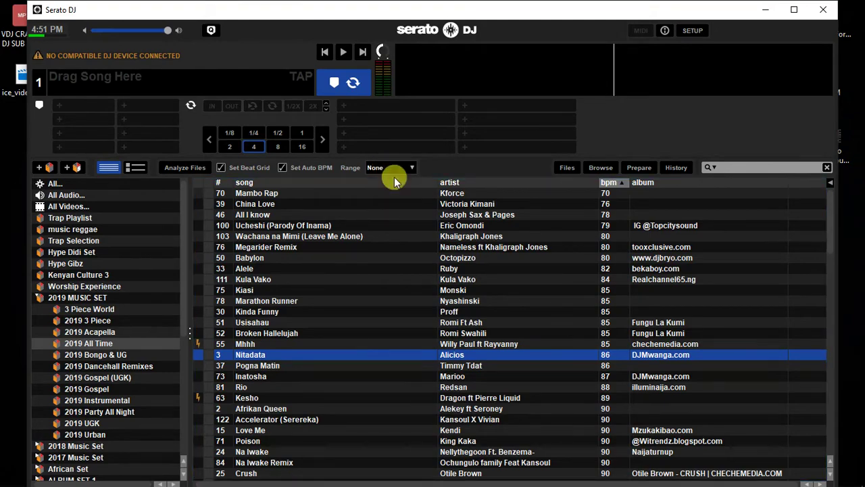
mouse_move(424, 13)
mouse_down()
mouse_move(421, 83)
mouse_move(412, 58)
mouse_move(416, 15)
mouse_up()
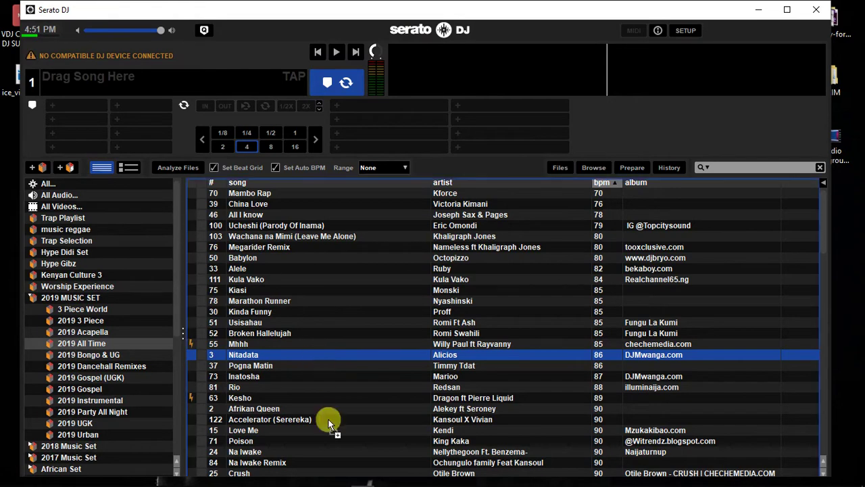
click(340, 480)
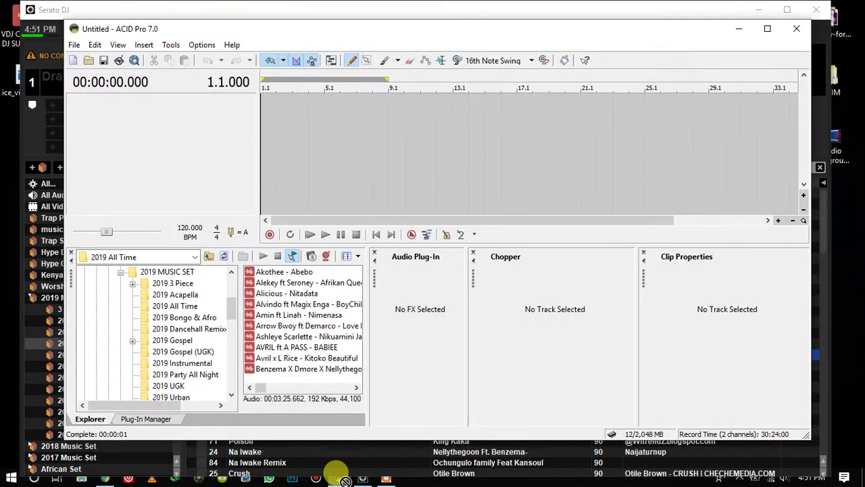
drag(276, 154, 267, 112)
click(588, 343)
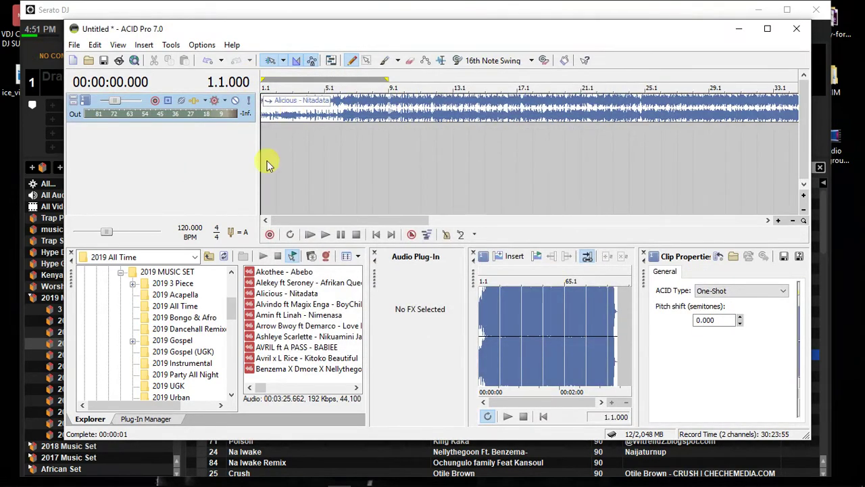
Step: Bring the song "Na Iwake" from Serato DJ into ACID Pro on a second track at measure 5, declining the Beatmapper Wizard
click(308, 455)
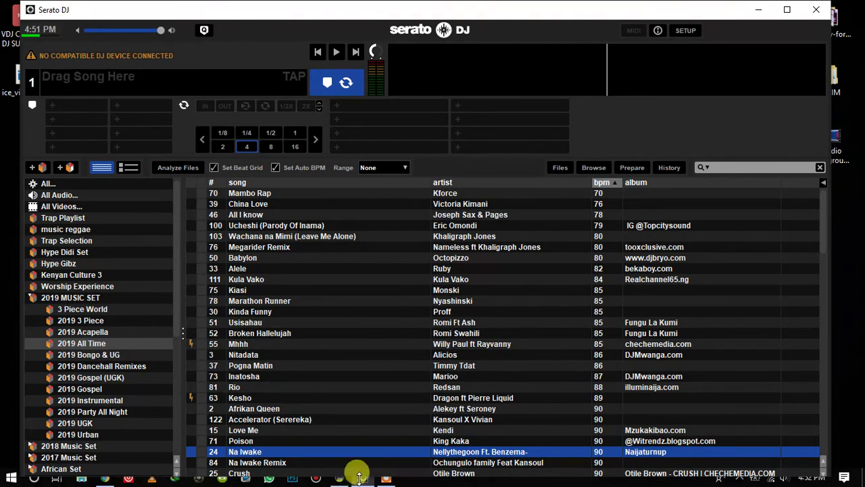
click(340, 480)
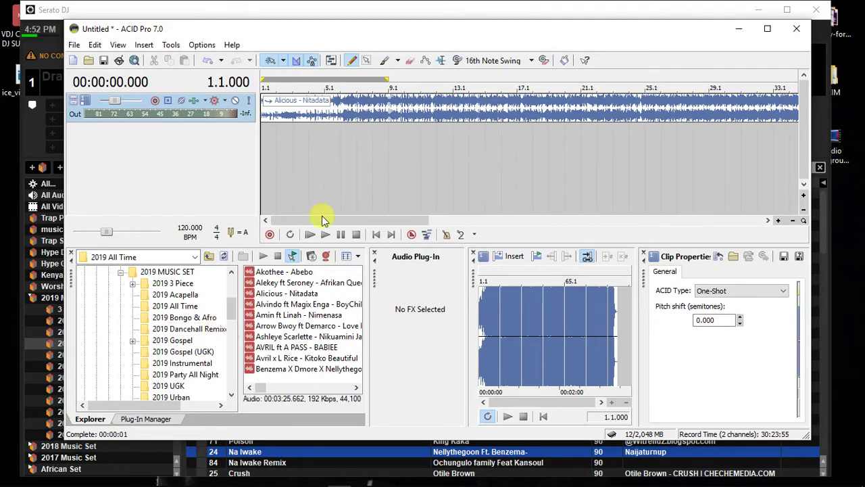
click(334, 461)
drag(331, 451, 331, 135)
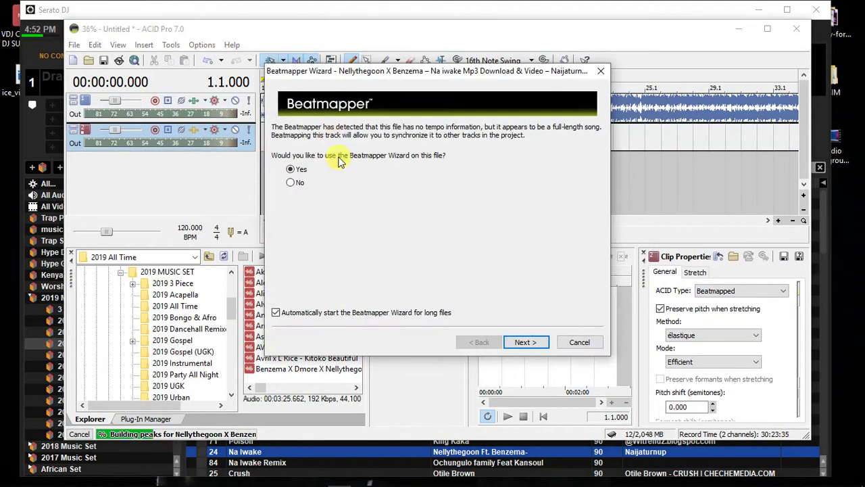
click(579, 343)
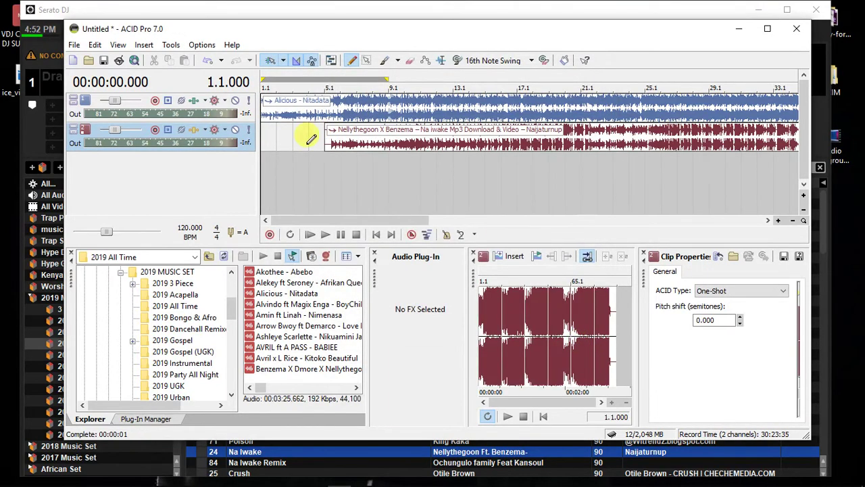
Step: Reset the volume of both the Nitadata and Na Iwake tracks to 0.0 dB and maximize the ACID Pro window
mouse_move(118, 102)
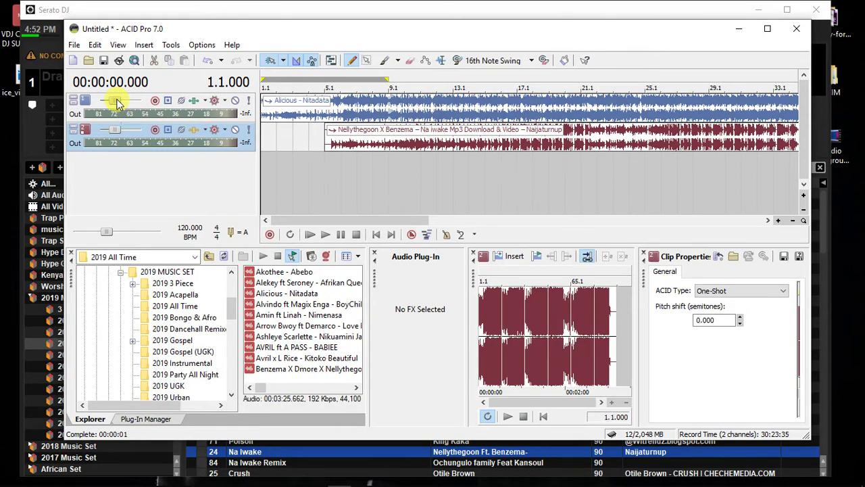
double_click(118, 101)
double_click(117, 132)
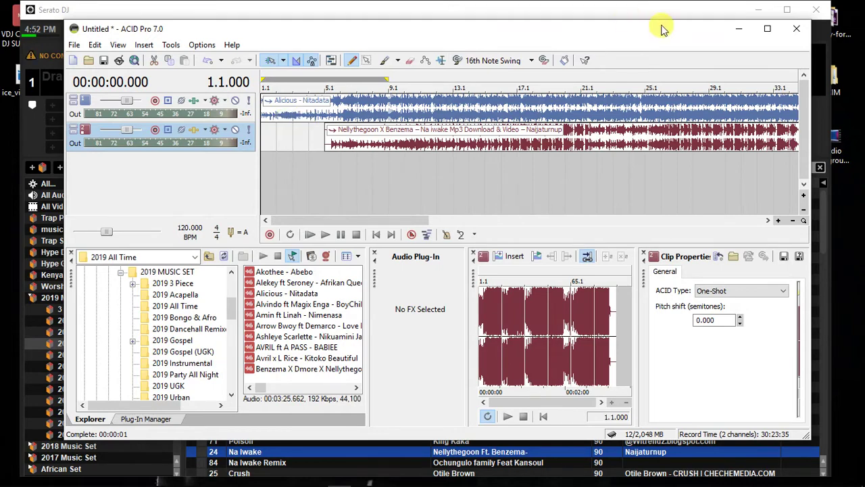
click(767, 29)
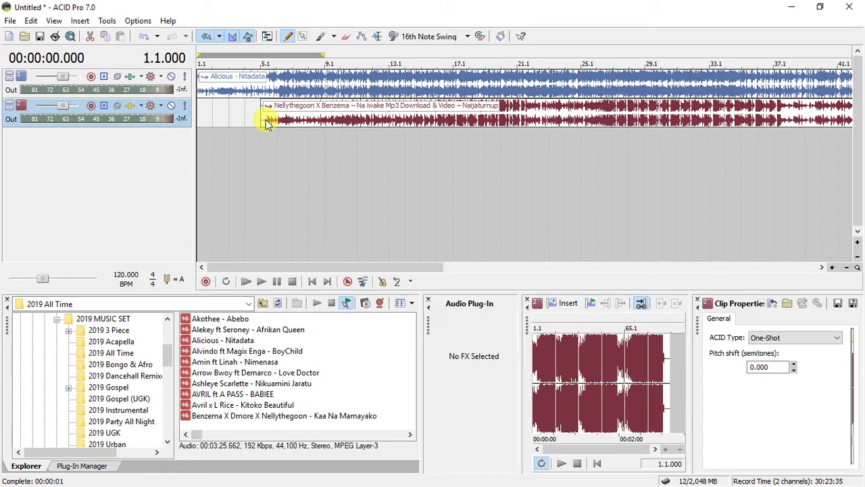
Step: Create a new project without saving the one containing Nitadata and Na Iwake
click(300, 119)
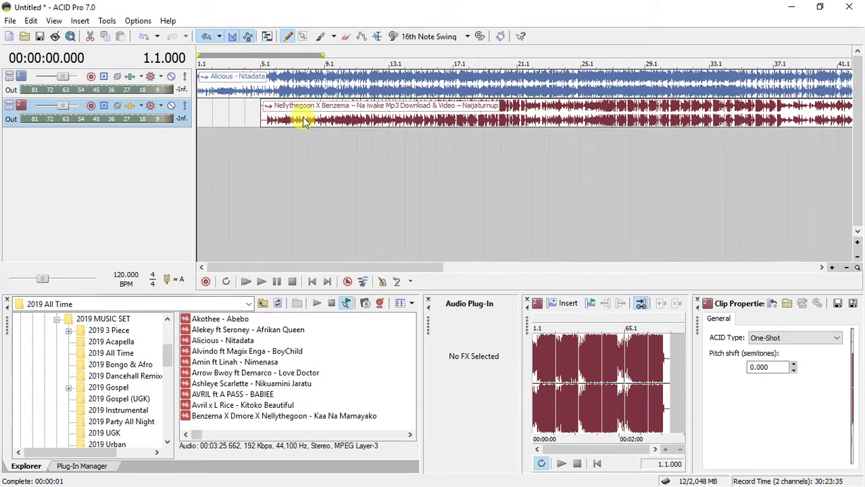
click(11, 20)
click(10, 39)
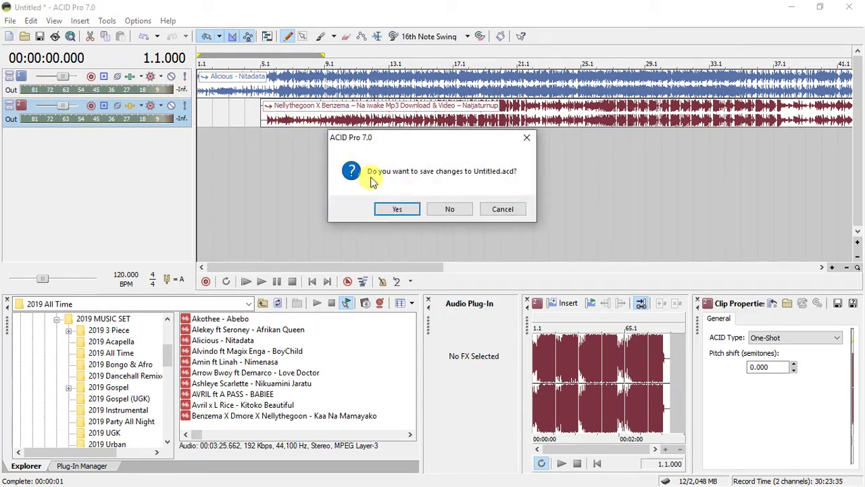
click(447, 209)
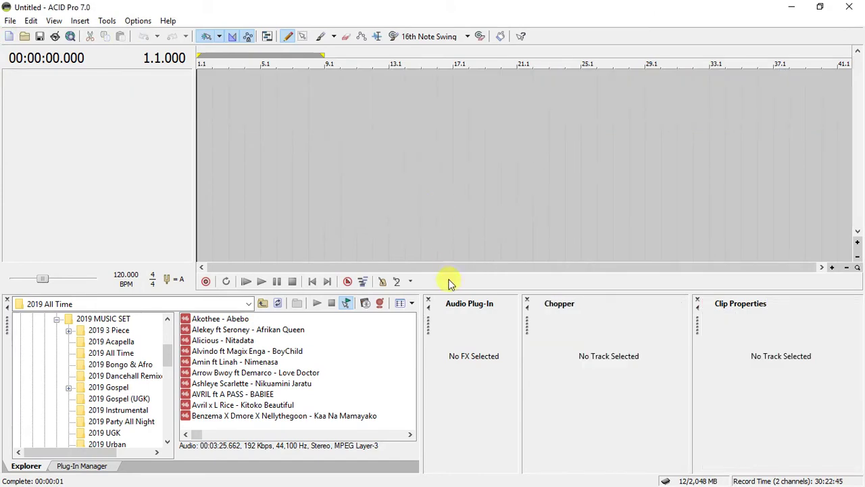
Step: Make the timeline area slightly taller and set the project tempo to 105 BPM
drag(446, 291, 452, 307)
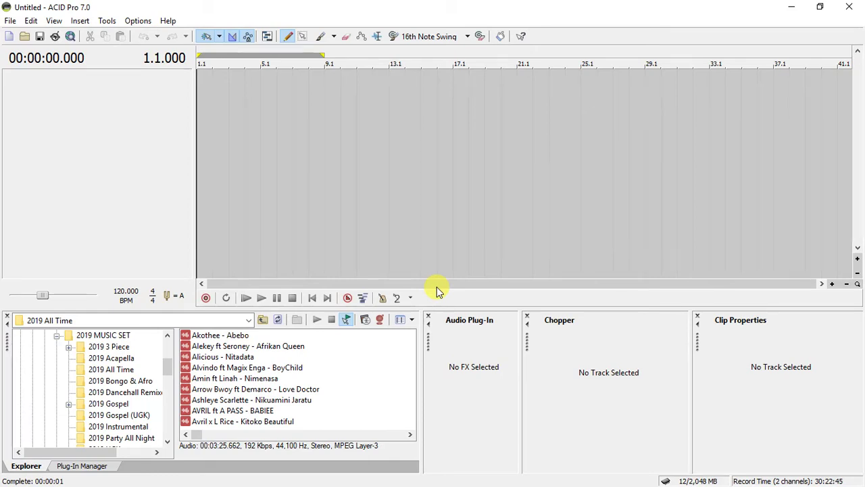
double_click(124, 293)
click(124, 265)
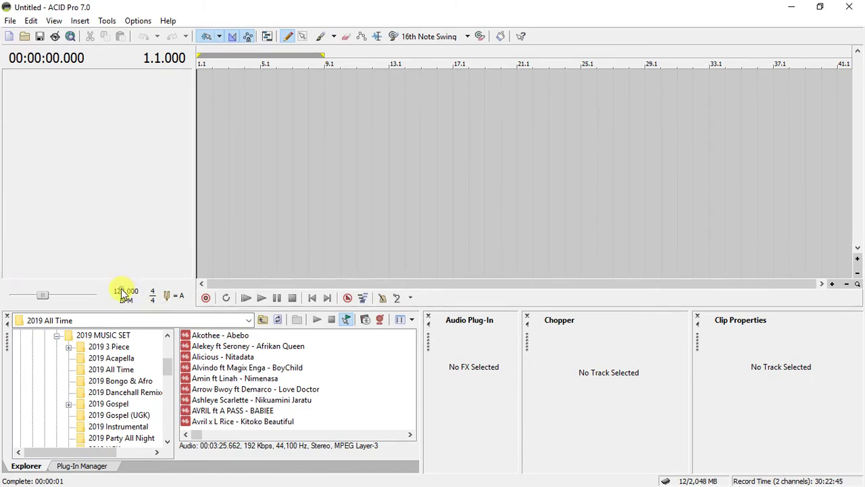
double_click(125, 292)
text(105)
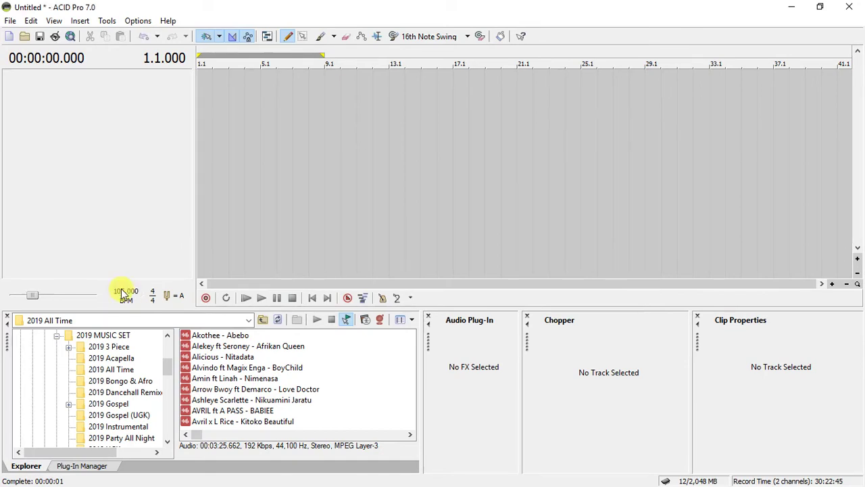
click(81, 218)
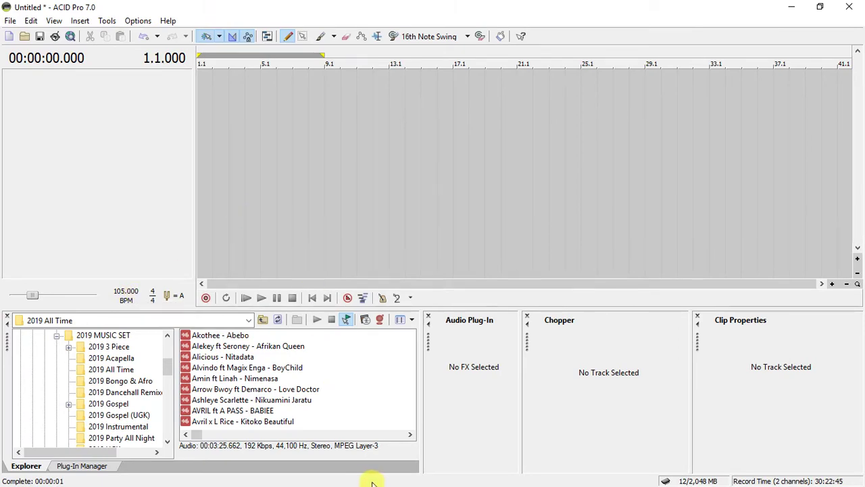
Step: Restore ACID Pro to a smaller window, switch to Serato DJ and open the 2019 Instrumental crate
click(819, 8)
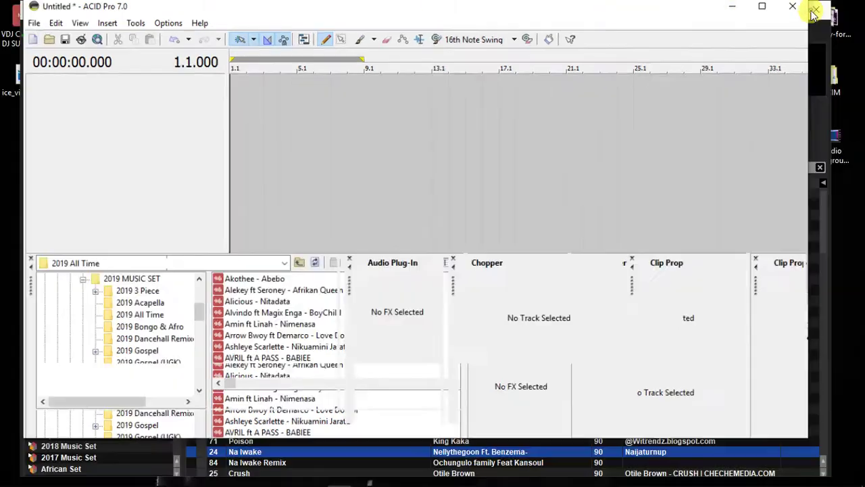
click(351, 461)
scroll(351, 461, down, 12)
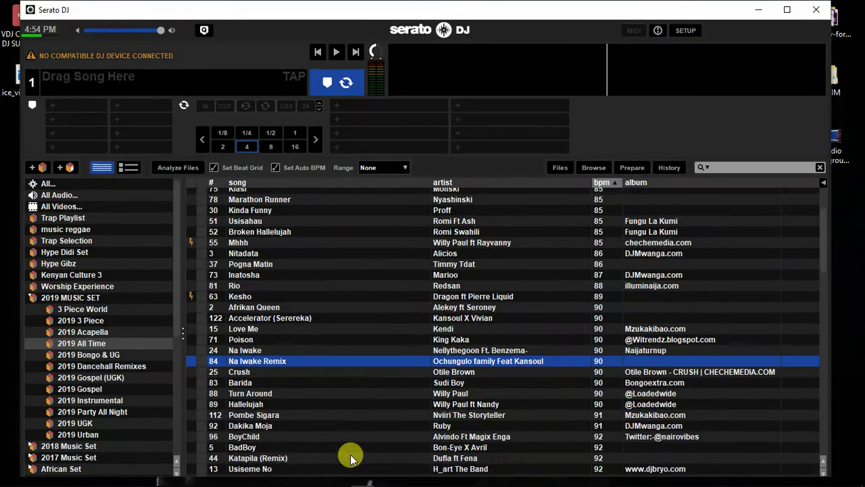
click(103, 401)
click(438, 377)
scroll(438, 377, down, 6)
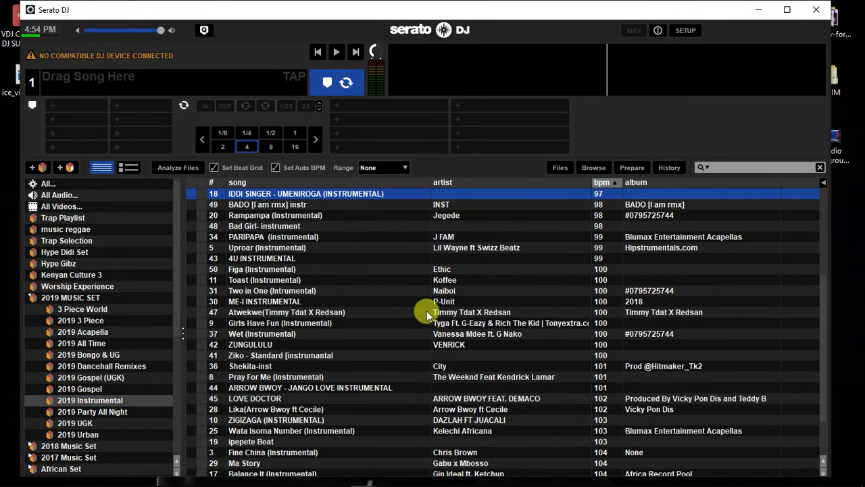
Step: Bring Koffee's "Toast (Instrumental)" from the Serato DJ crate into ACID Pro at the timeline's start and maximize the ACID Pro window
click(370, 281)
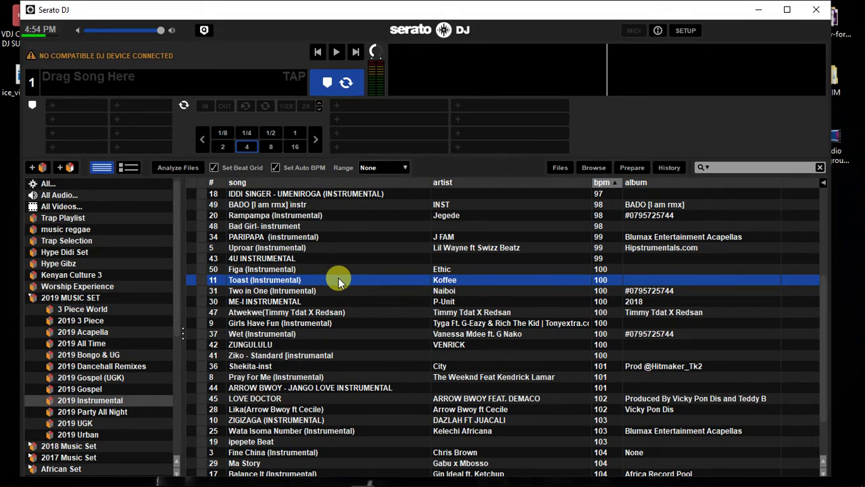
scroll(338, 277, up, 6)
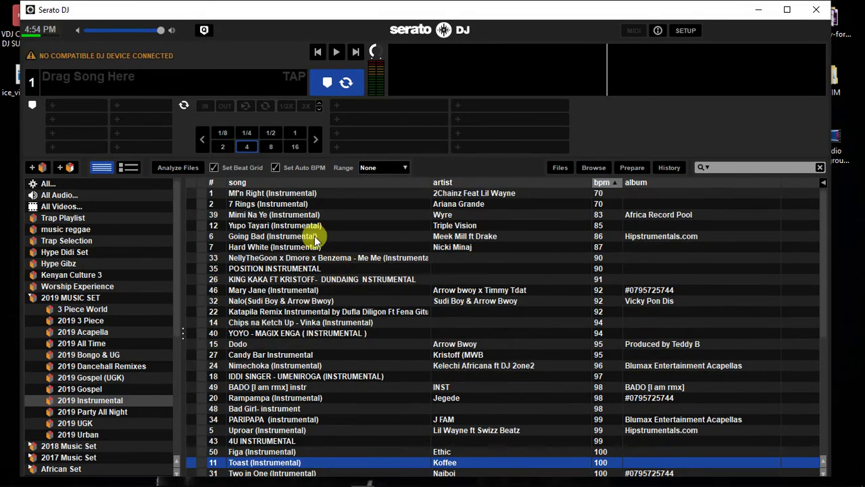
click(315, 238)
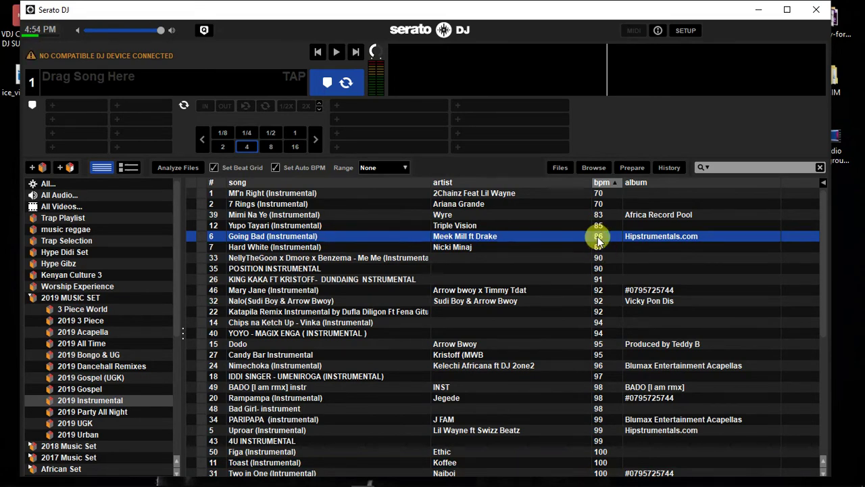
scroll(425, 347, down, 6)
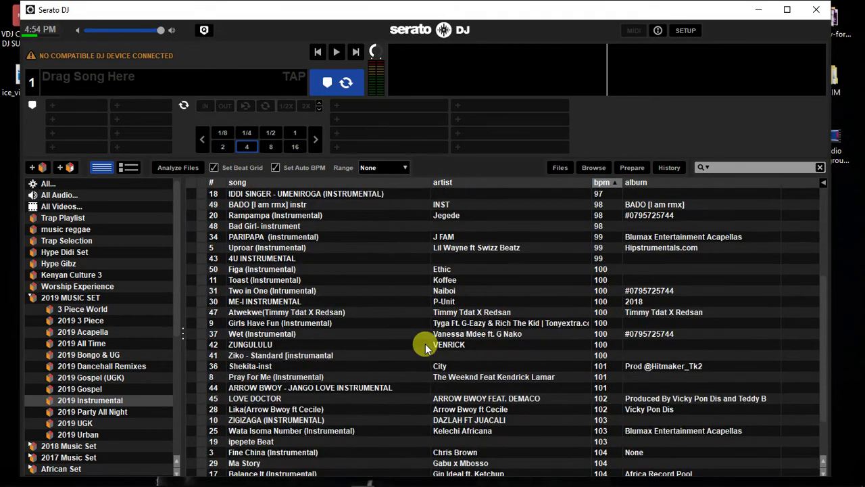
click(299, 279)
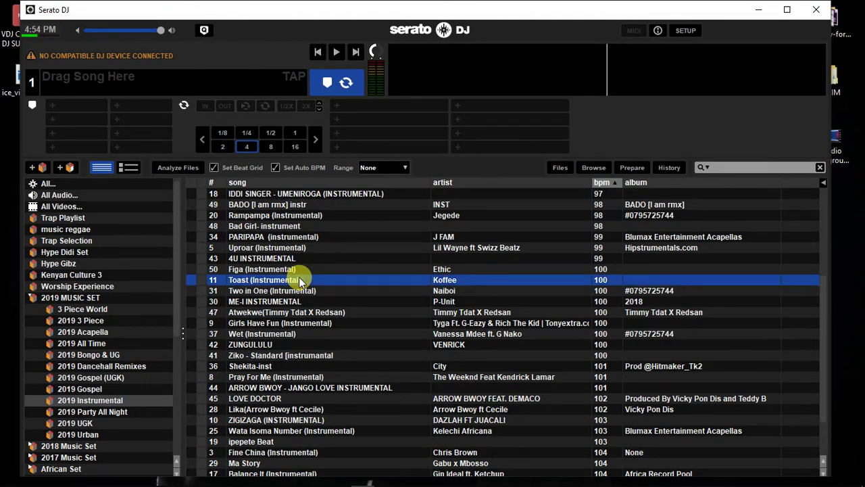
click(308, 282)
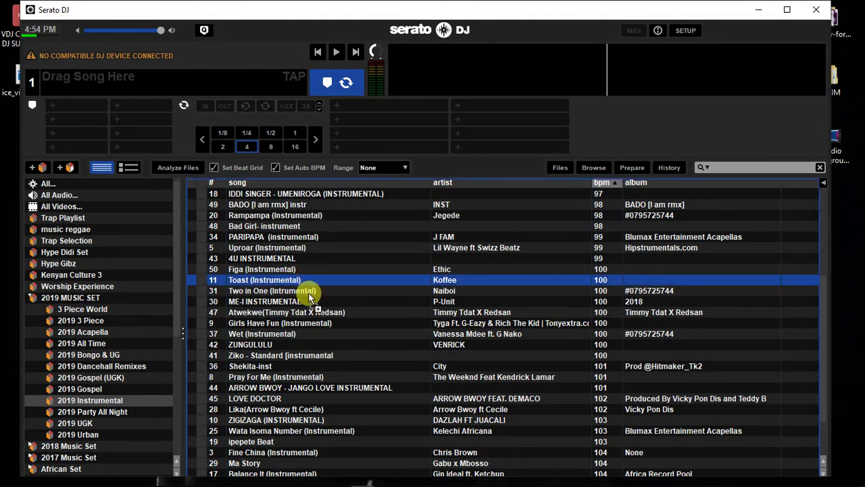
click(336, 479)
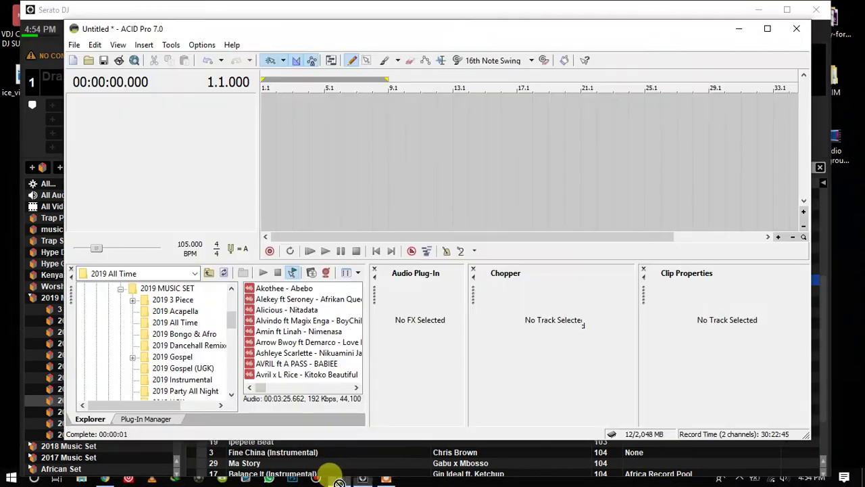
drag(271, 112, 265, 110)
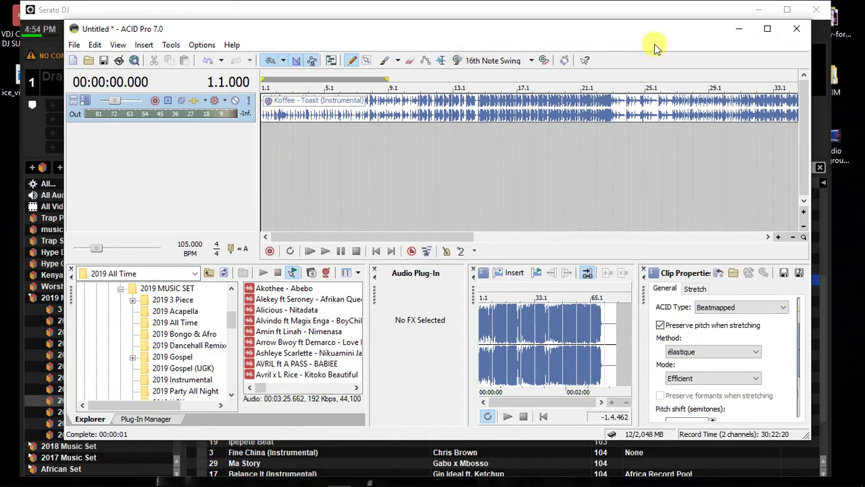
click(767, 28)
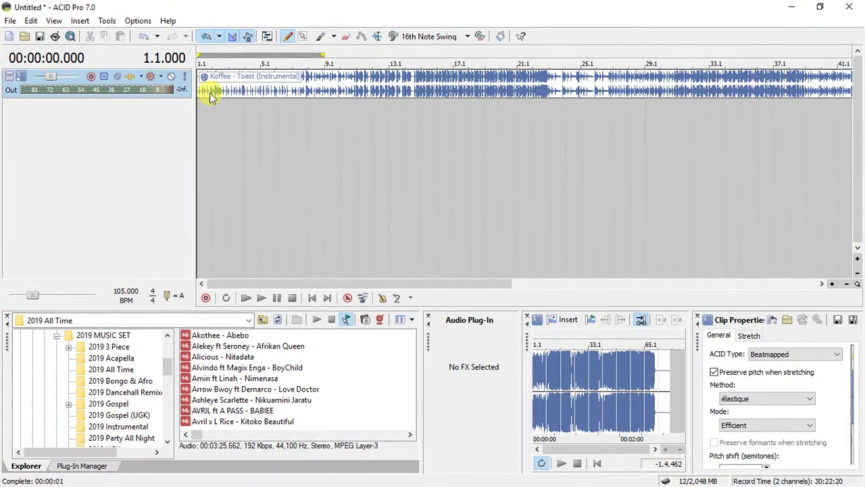
Step: Set the Toast track's volume to 0.0 dB and add two empty tracks below it at the same volume
click(199, 89)
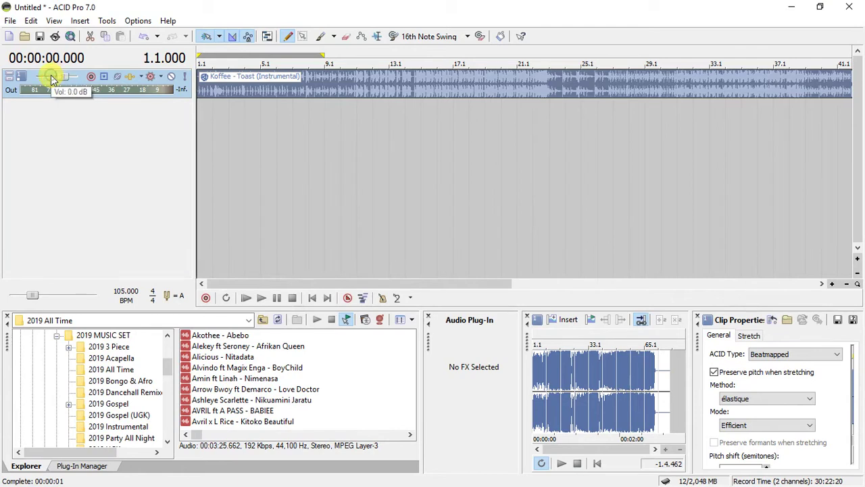
click(223, 132)
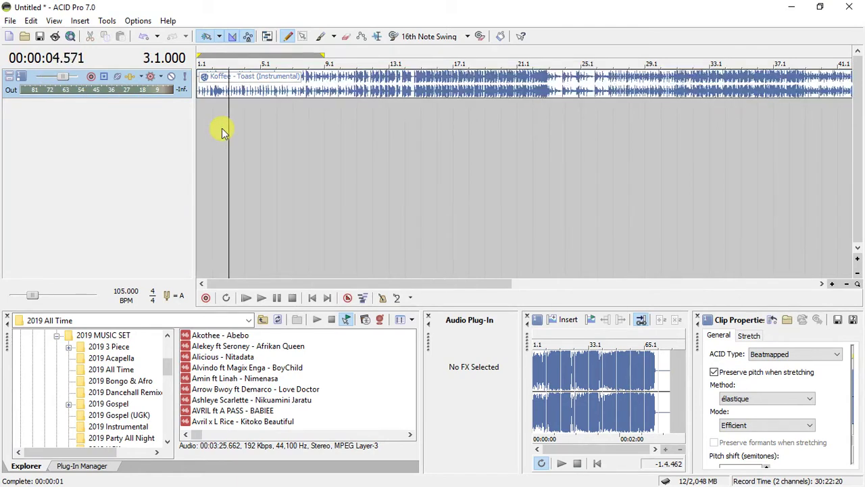
double_click(223, 132)
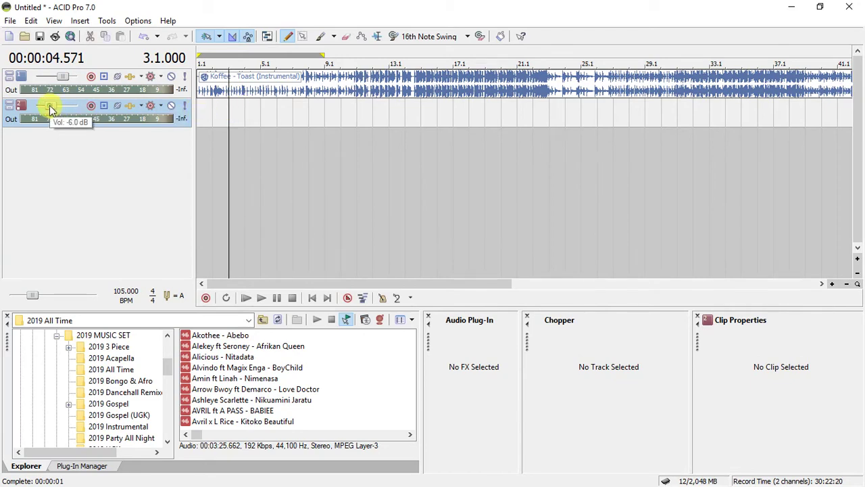
double_click(226, 129)
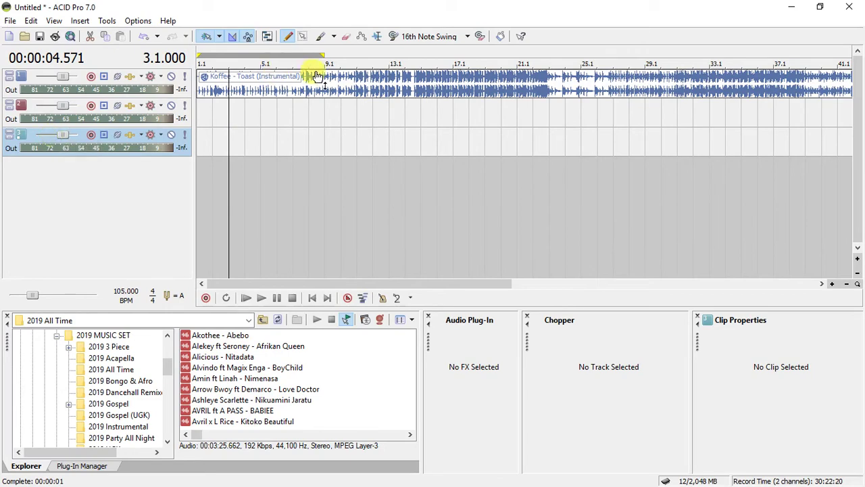
Step: Open the Toast clip's stretch properties and enlarge the docked window area to show all of its tempo and time signature settings
click(199, 86)
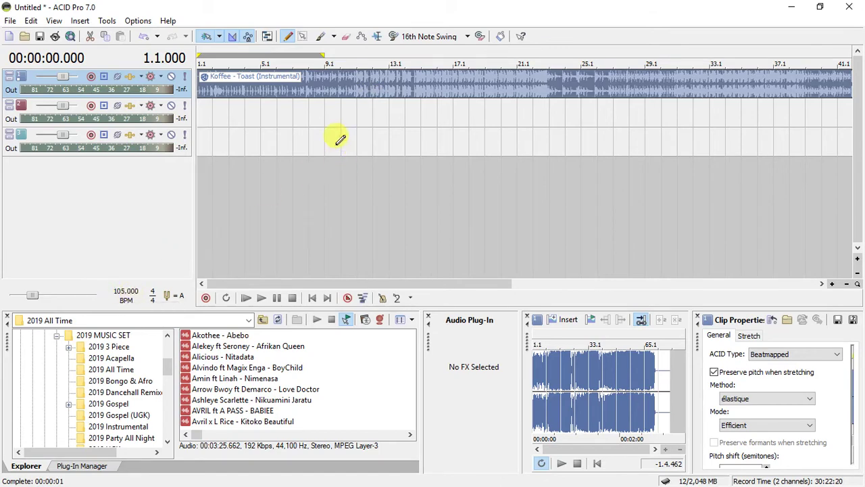
click(309, 93)
right_click(308, 94)
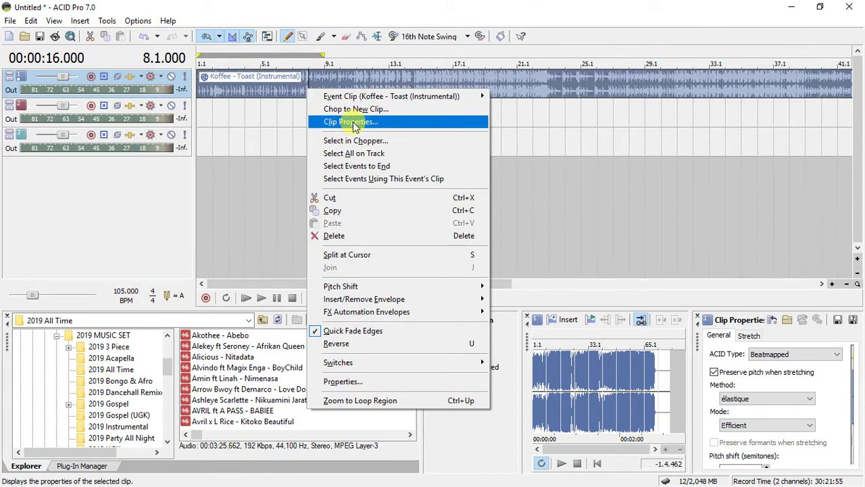
click(351, 123)
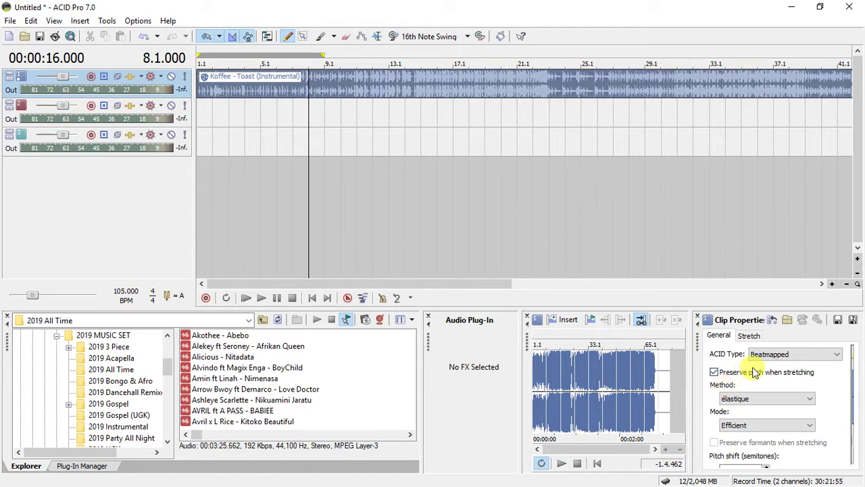
click(754, 335)
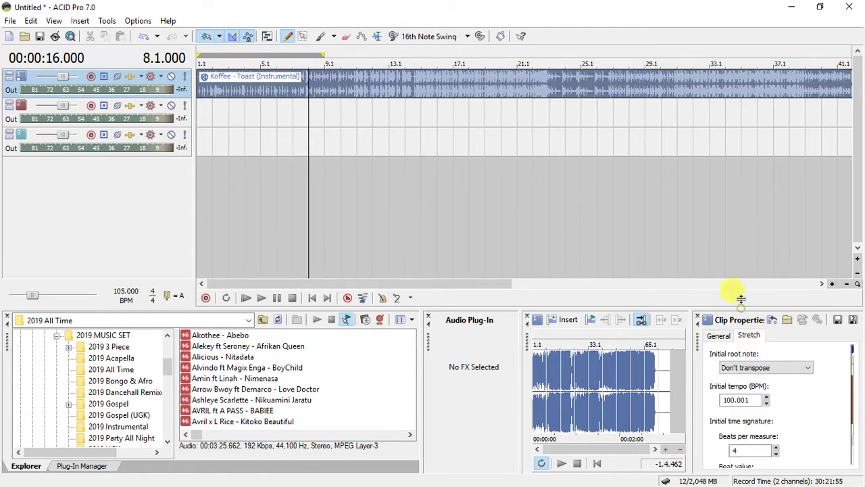
drag(741, 299, 718, 155)
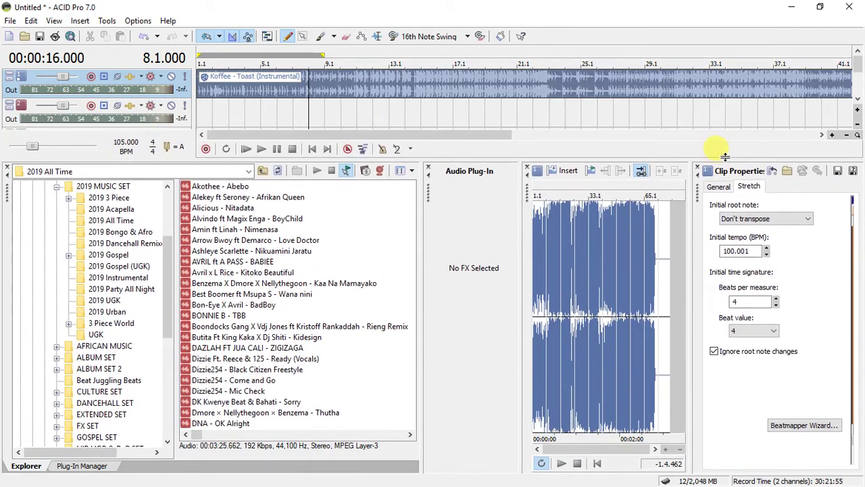
Step: Start the Beatmapper Wizard for the Toast clip, place the downbeat marker precisely on the first kick, preview it and continue to the measure length
click(810, 426)
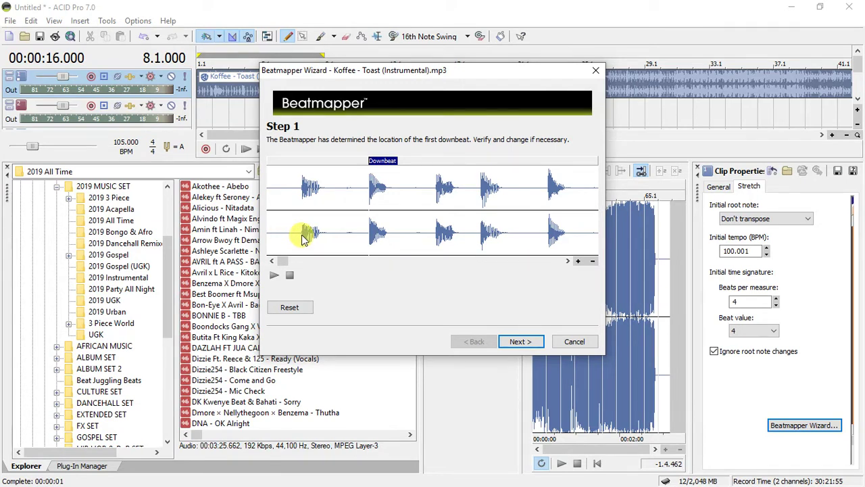
click(303, 238)
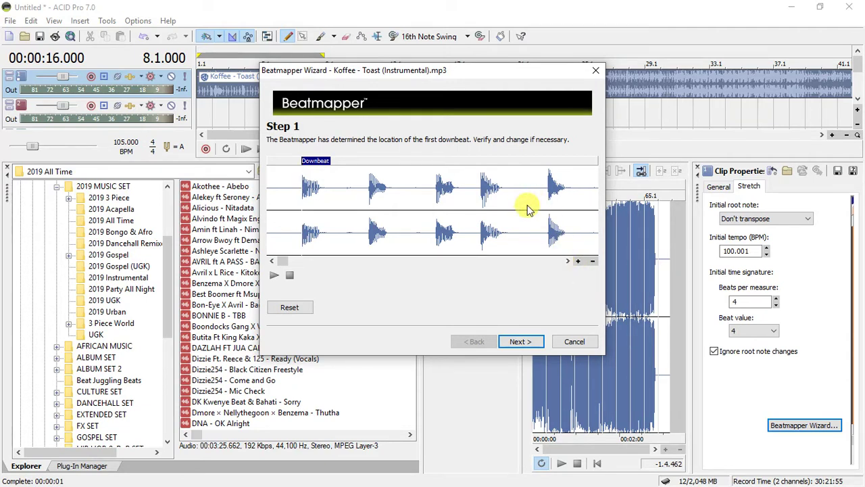
key(Up)
key(Up)
key(Up)
key(Up)
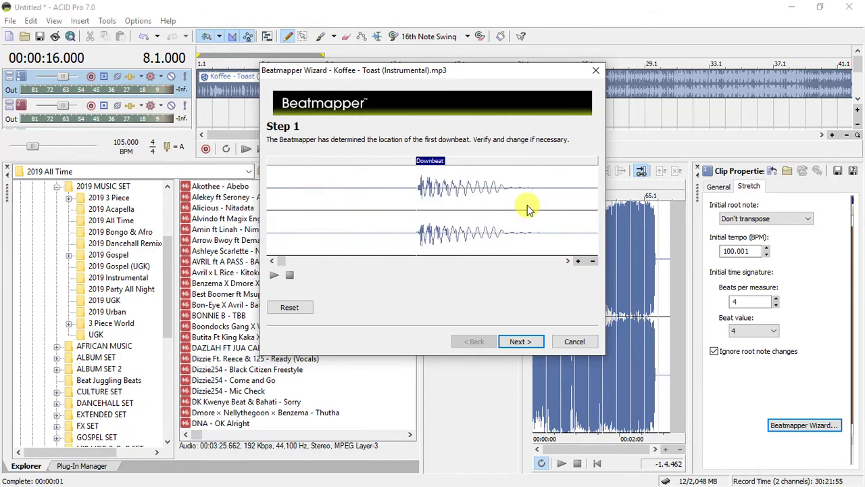
key(Up)
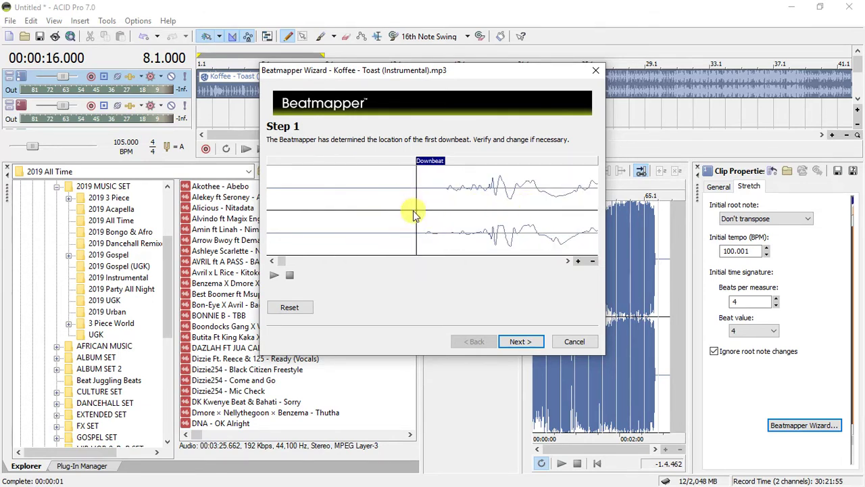
drag(416, 219, 487, 214)
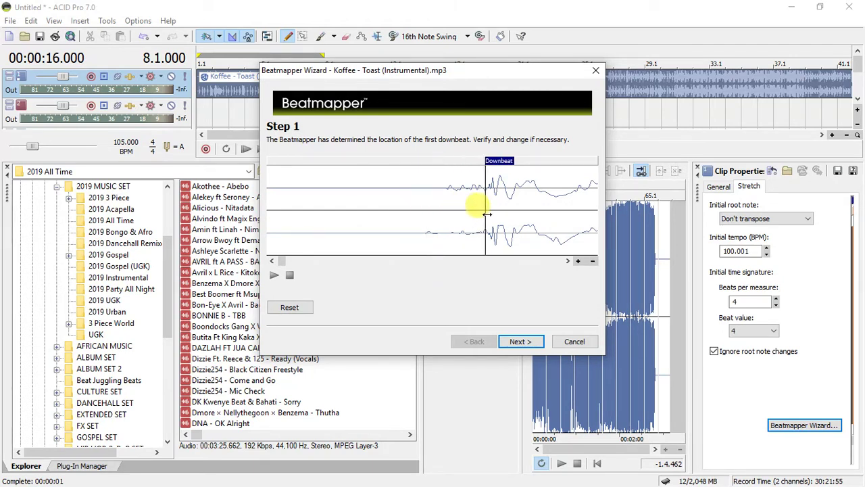
click(277, 279)
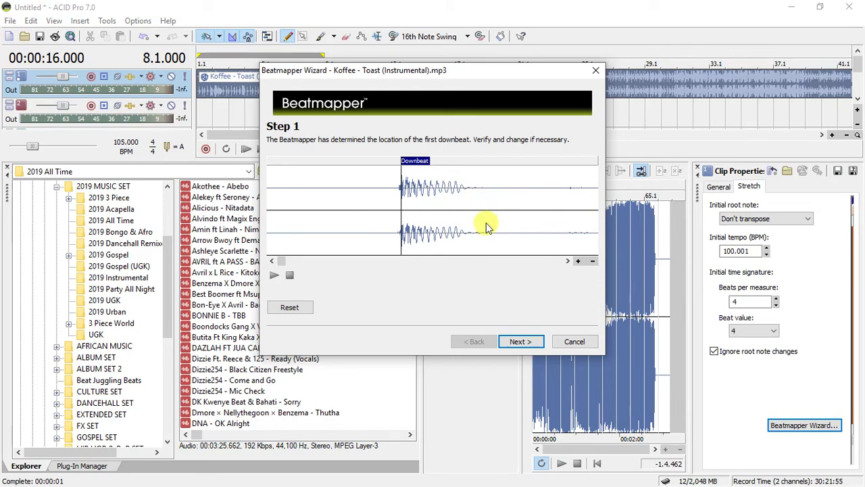
click(520, 342)
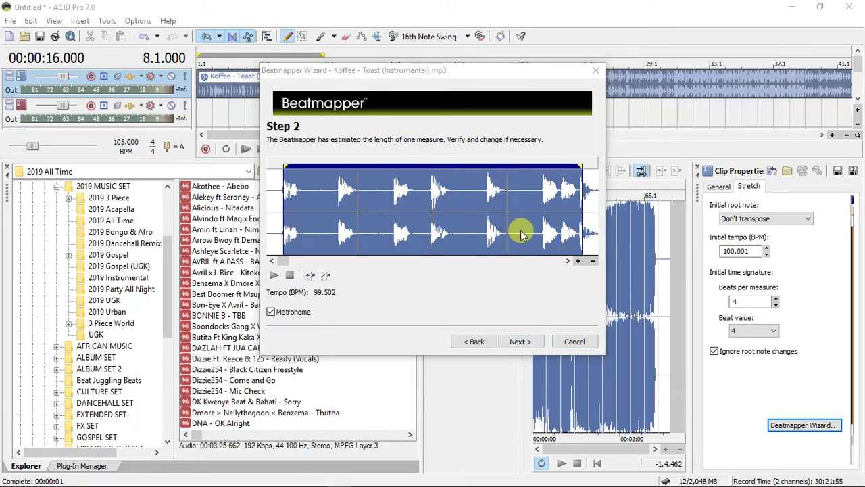
Step: Switch to Serato DJ to check the BPM listed for Koffee's "Toast (Instrumental)", and return to the ACID Pro Beatmapper Wizard
key(super+Tab)
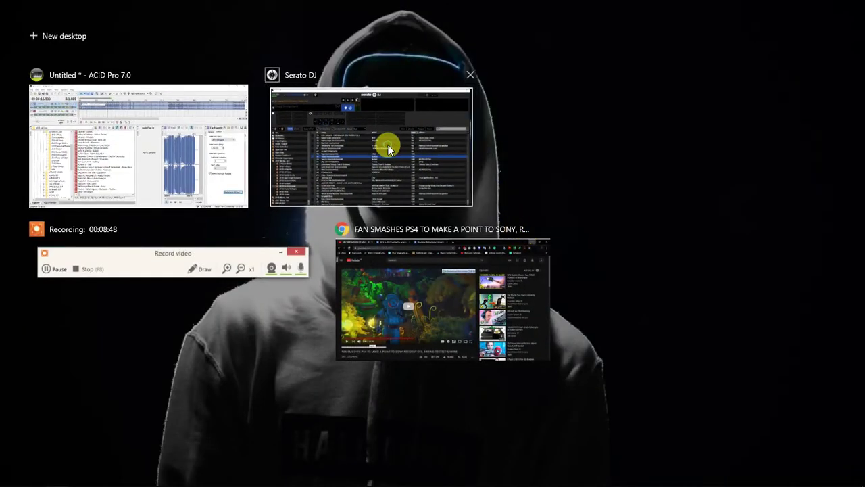
click(388, 145)
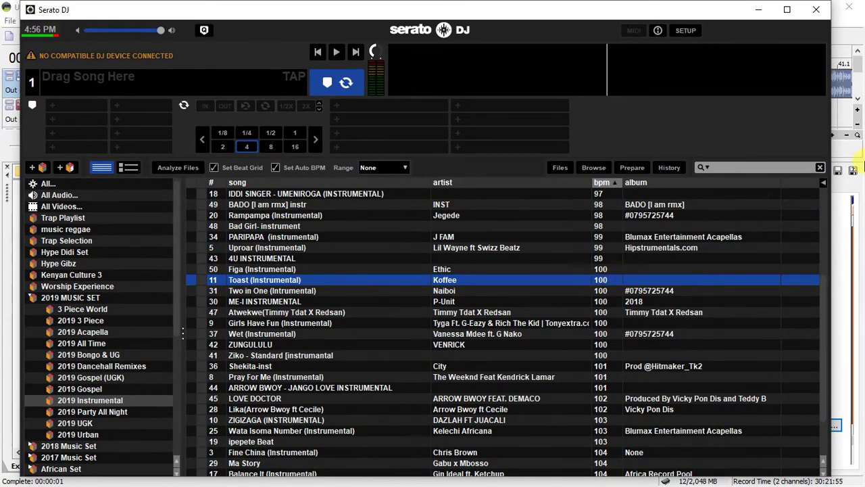
click(856, 154)
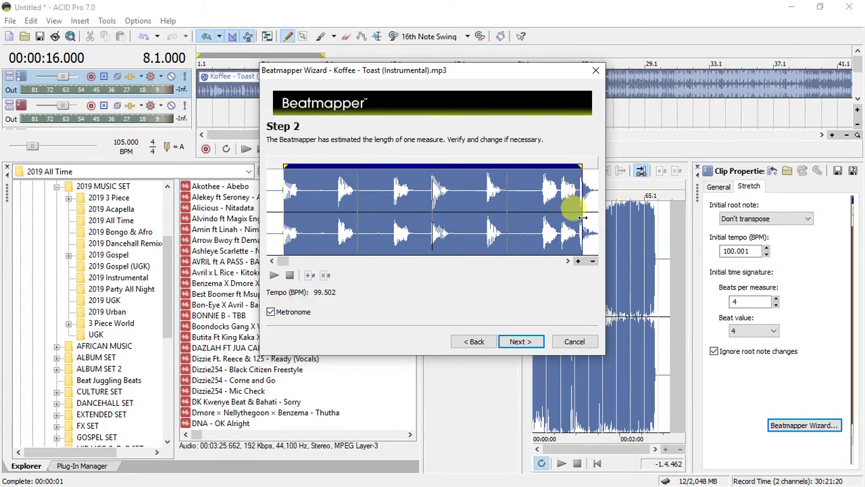
Step: Fine-tune the end of the estimated measure until the tempo is 100.000 BPM, audition it with the metronome and continue to measure inspection
click(578, 262)
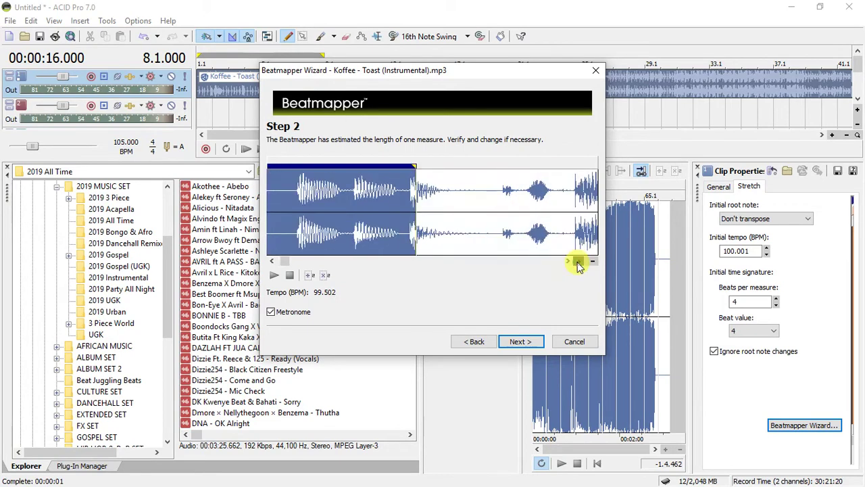
click(578, 262)
click(577, 262)
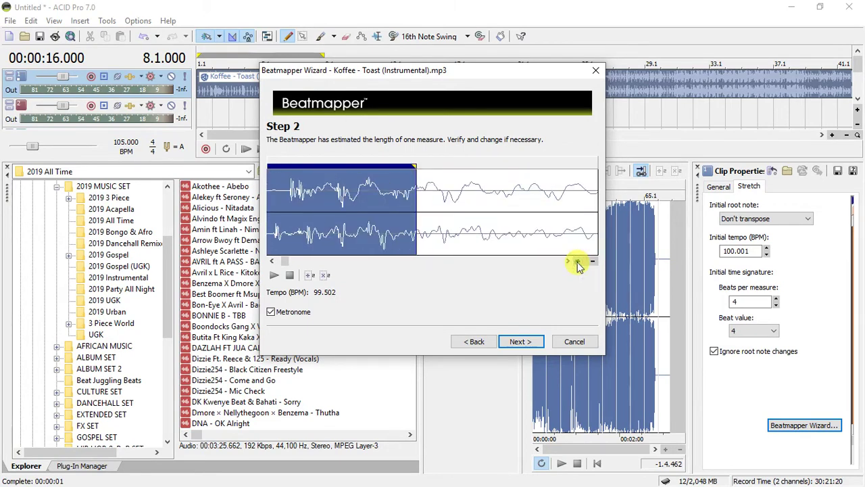
click(272, 261)
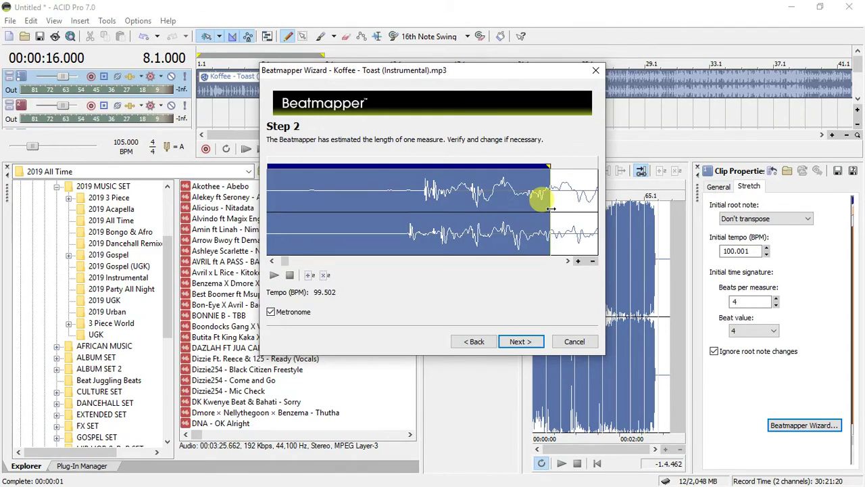
drag(551, 209, 428, 193)
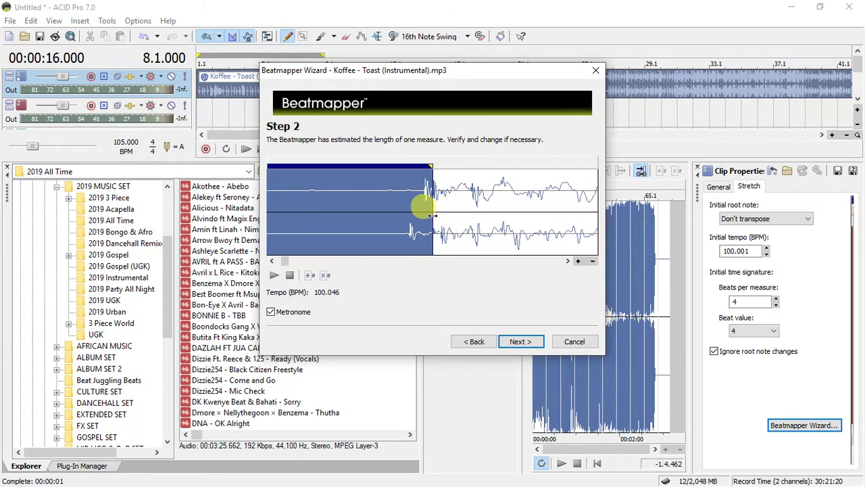
click(325, 293)
drag(435, 218, 442, 218)
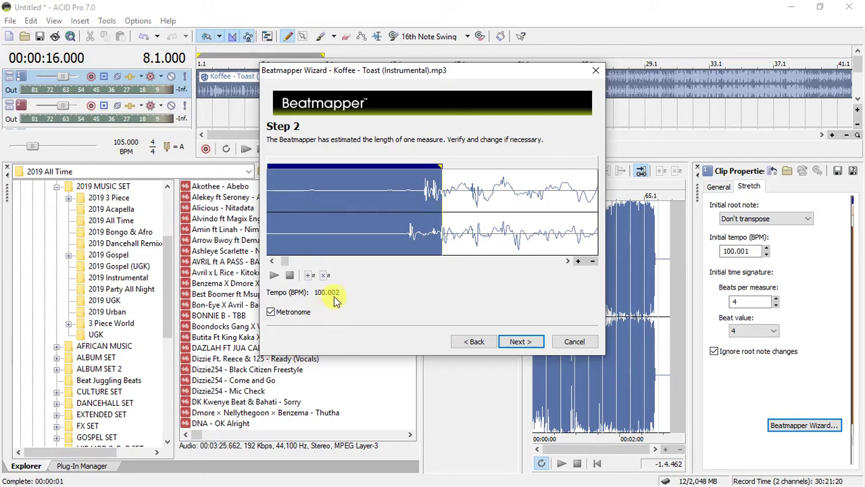
drag(441, 215, 418, 216)
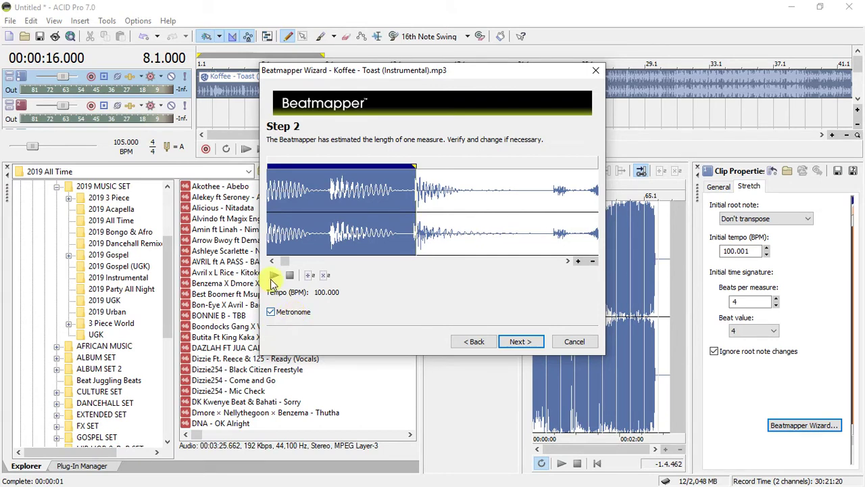
click(274, 280)
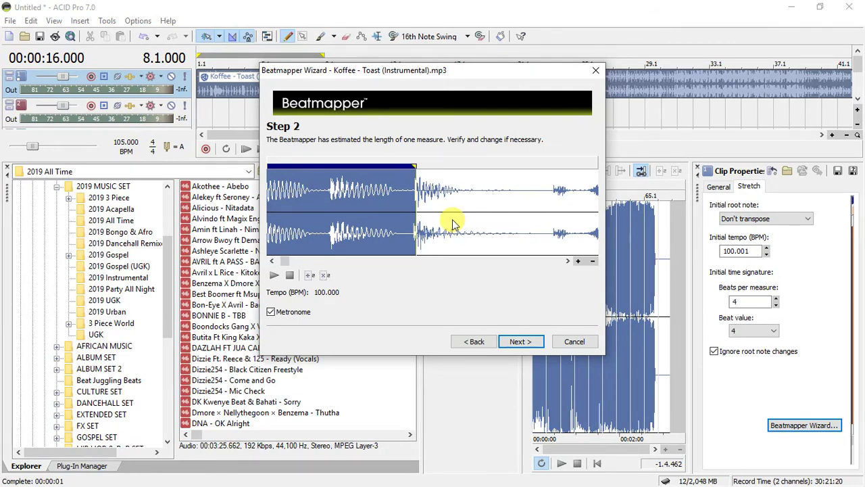
click(521, 342)
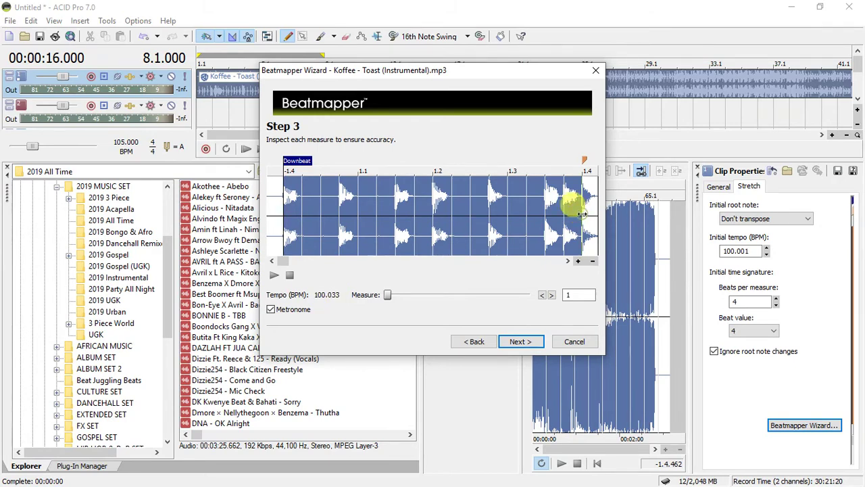
Step: Adjust the first measure's end marker to a tempo of 100.000 BPM and finish the wizard, keeping pitch preservation and saving of Beatmapper information enabled
drag(583, 215, 580, 218)
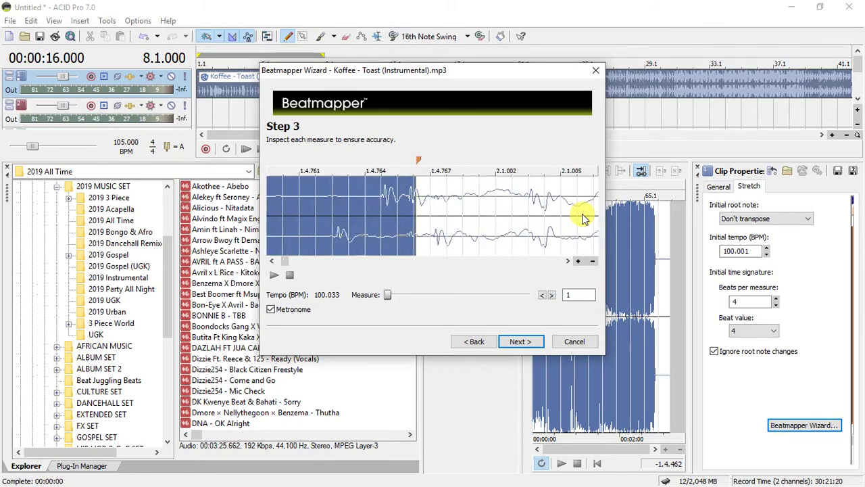
click(417, 225)
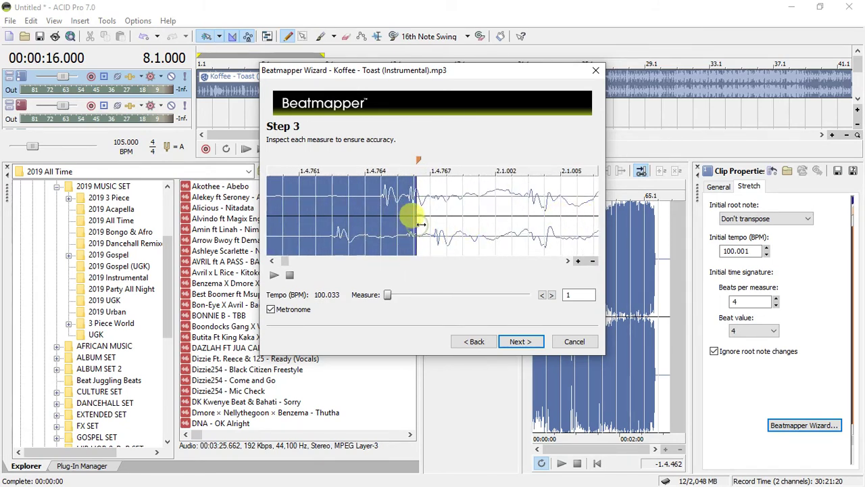
drag(428, 224, 406, 255)
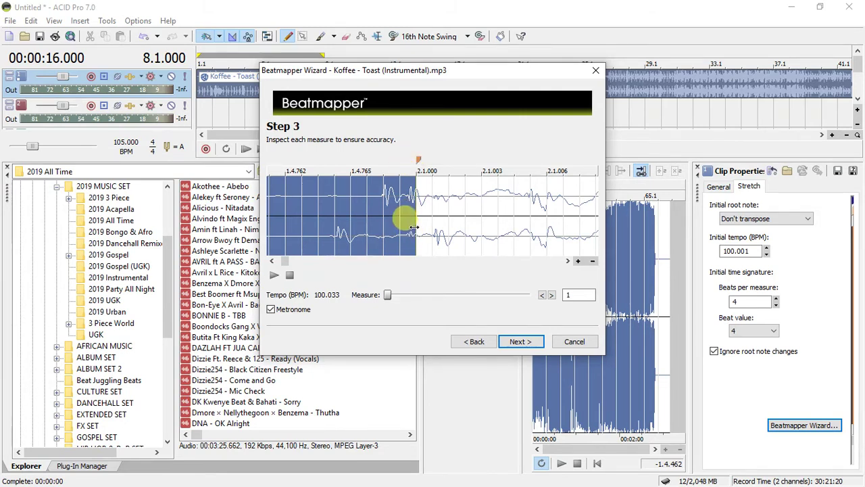
drag(418, 162, 440, 162)
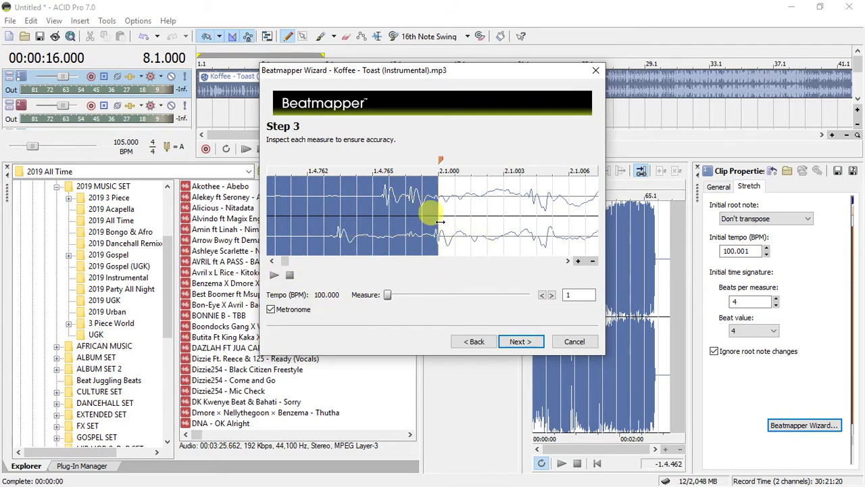
click(520, 341)
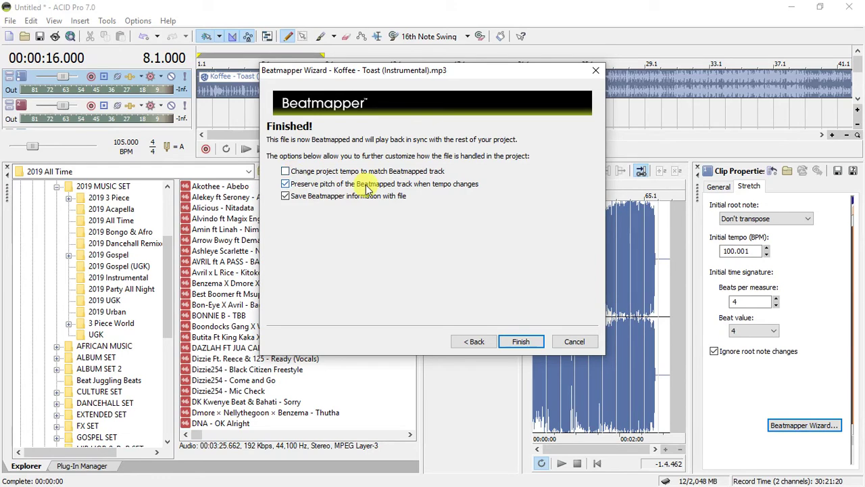
click(522, 342)
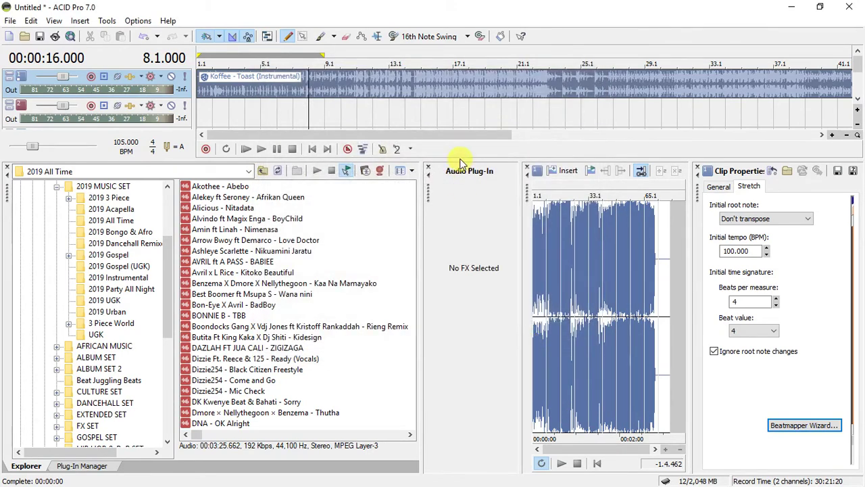
Step: Enlarge the track area and inspect the start of the Toast clip, checking its beats against the grid at 1.3 and 2.1
drag(460, 160, 467, 332)
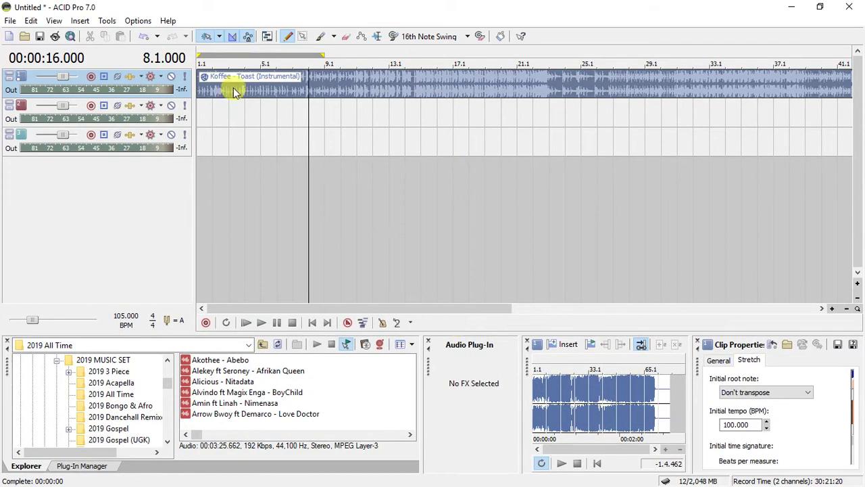
click(198, 84)
scroll(199, 84, up, 10)
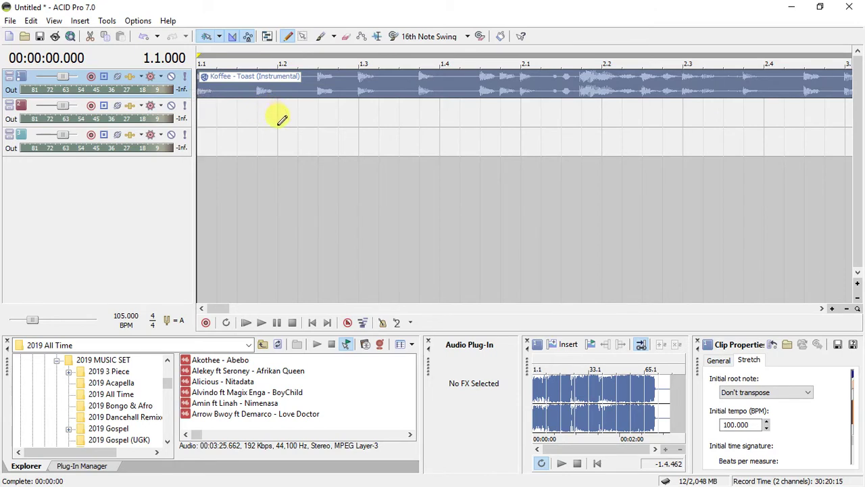
click(358, 79)
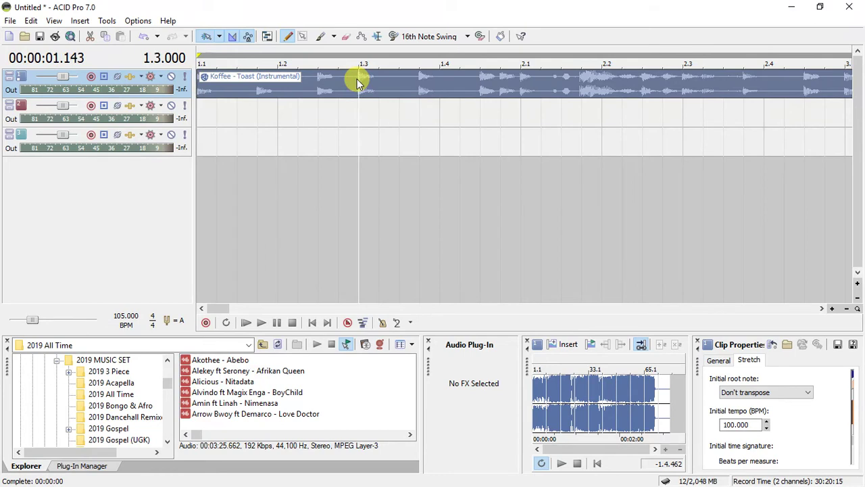
click(521, 105)
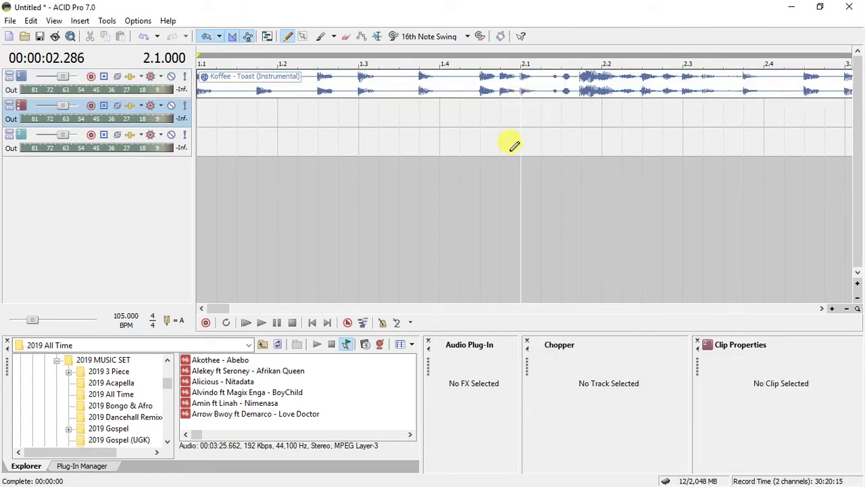
Step: Play the project from the start and follow the Toast waveform along the timeline to check its beats against the grid
click(311, 322)
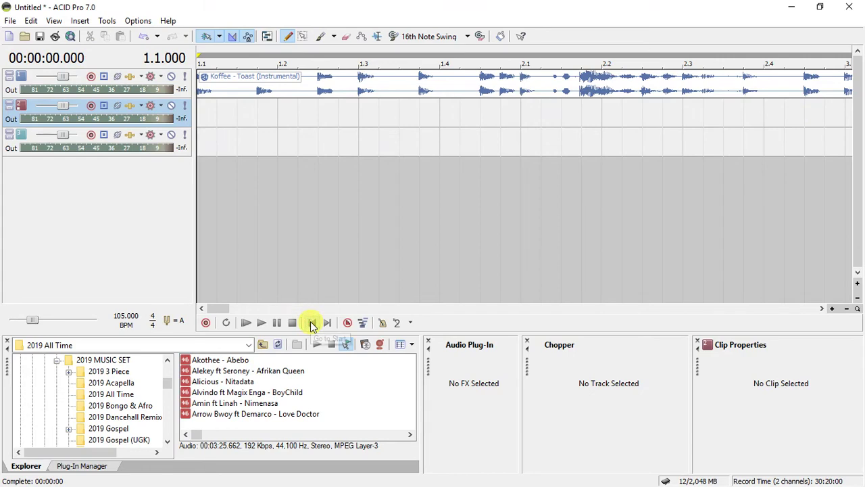
key(space)
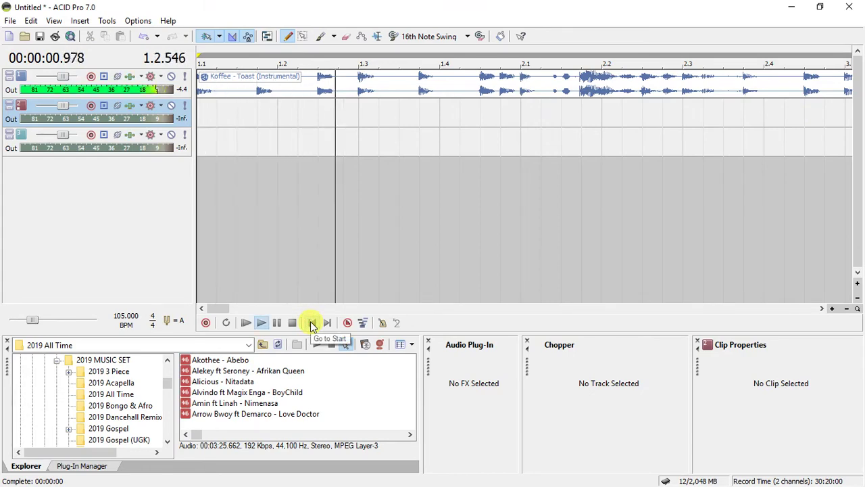
click(821, 309)
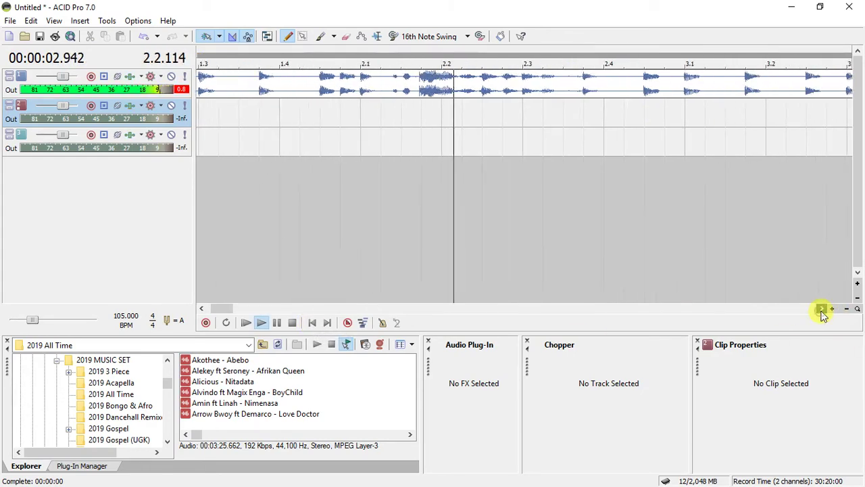
click(821, 310)
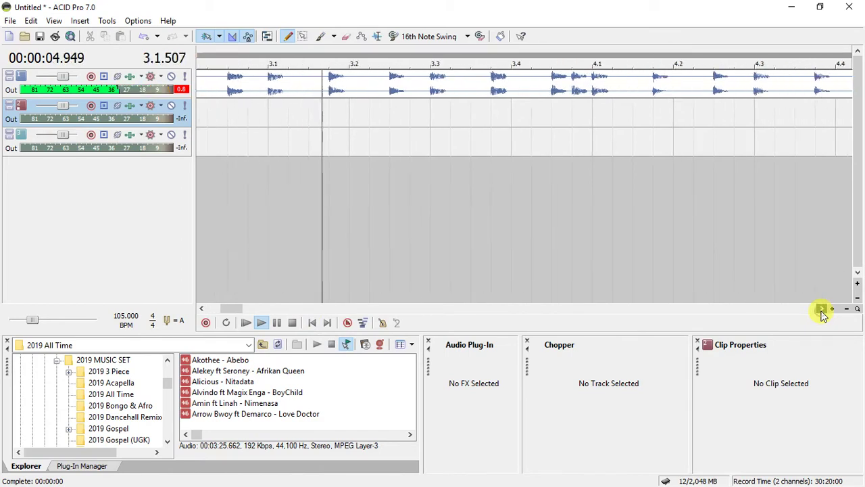
click(821, 310)
click(821, 310)
click(822, 310)
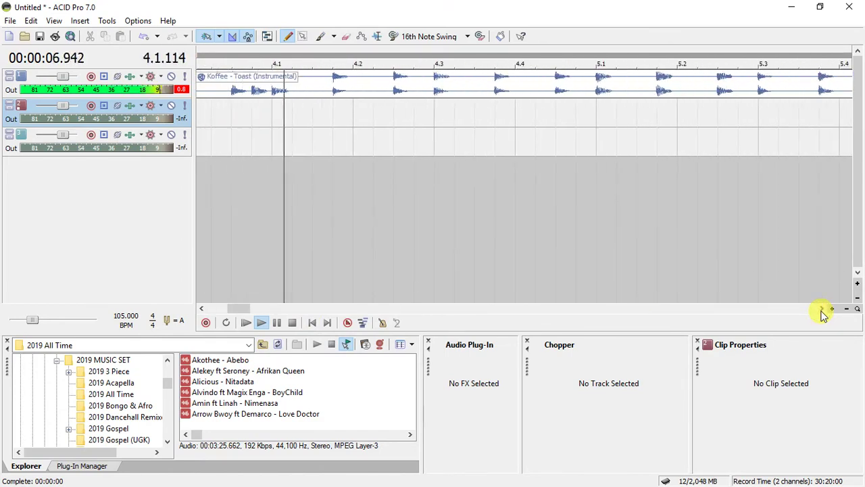
click(821, 310)
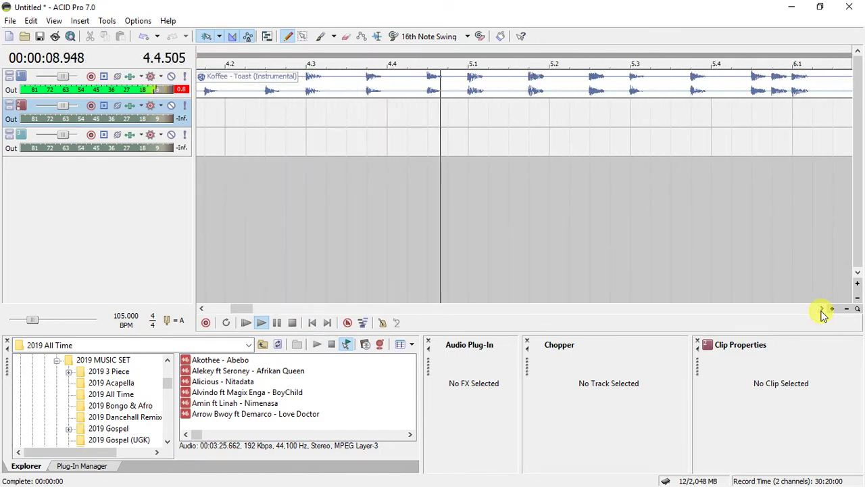
click(821, 310)
click(821, 309)
click(821, 309)
click(821, 310)
click(822, 310)
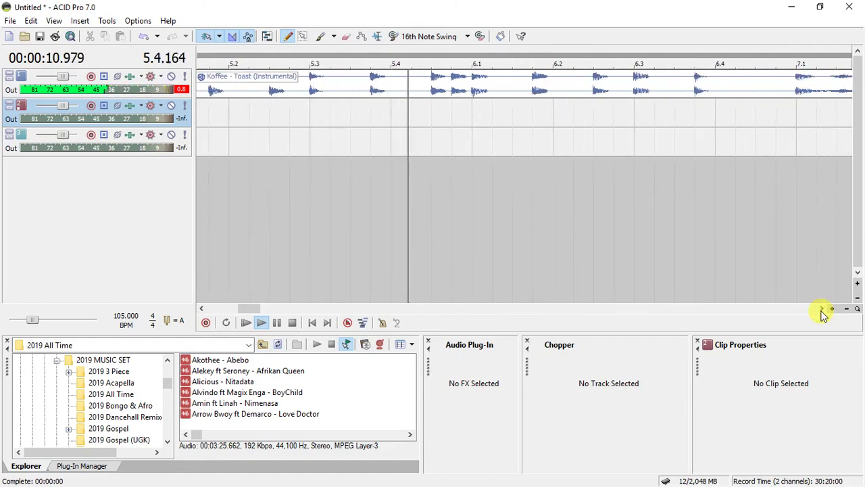
Step: Follow the playing Toast waveform from measure 5 to measure 9 and check its beats against the grid
click(821, 310)
click(821, 310)
click(821, 310)
click(821, 309)
click(821, 309)
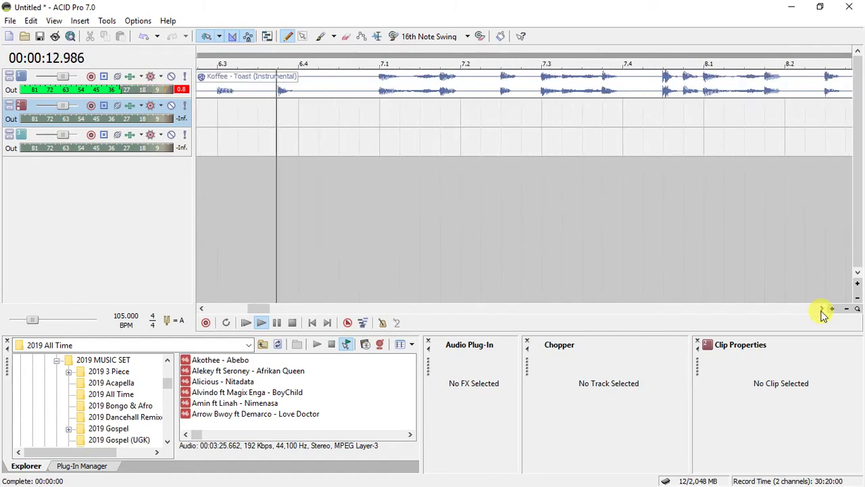
click(821, 310)
click(821, 310)
click(821, 309)
click(821, 309)
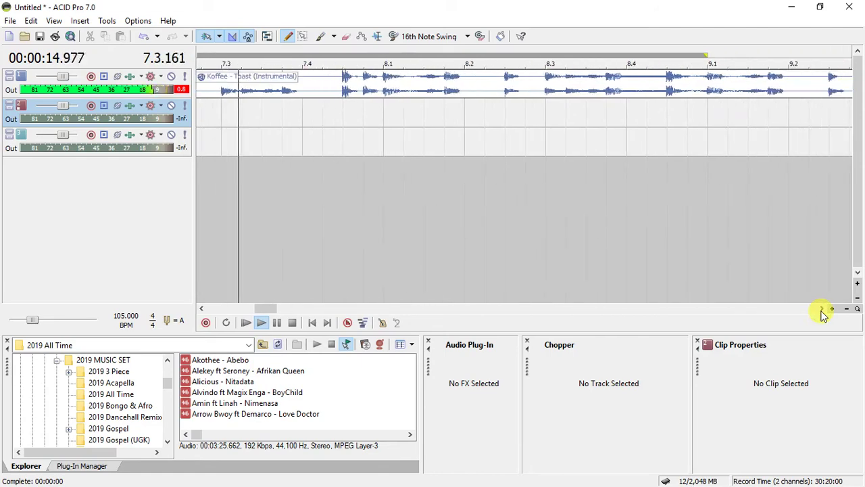
Step: Stop playback, place the cursor at 11.1.000 and inspect the Toast beat there up close
click(778, 134)
scroll(779, 135, down, 5)
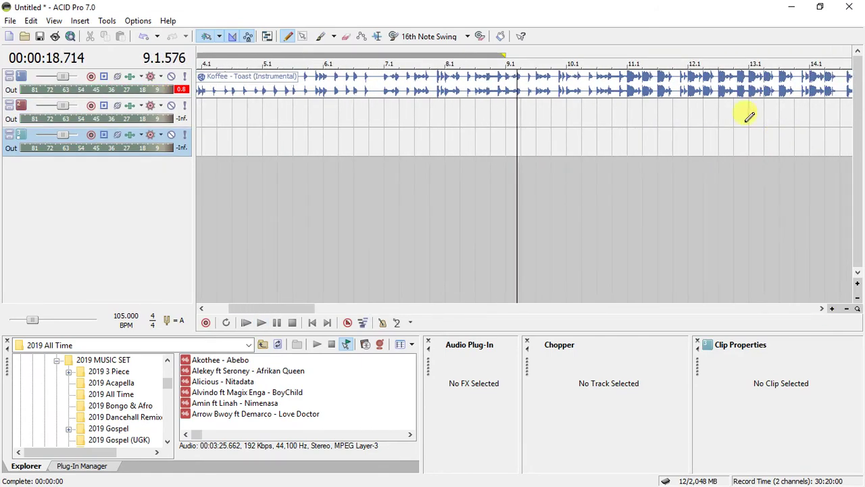
click(627, 119)
scroll(626, 120, up, 3)
scroll(626, 118, up, 6)
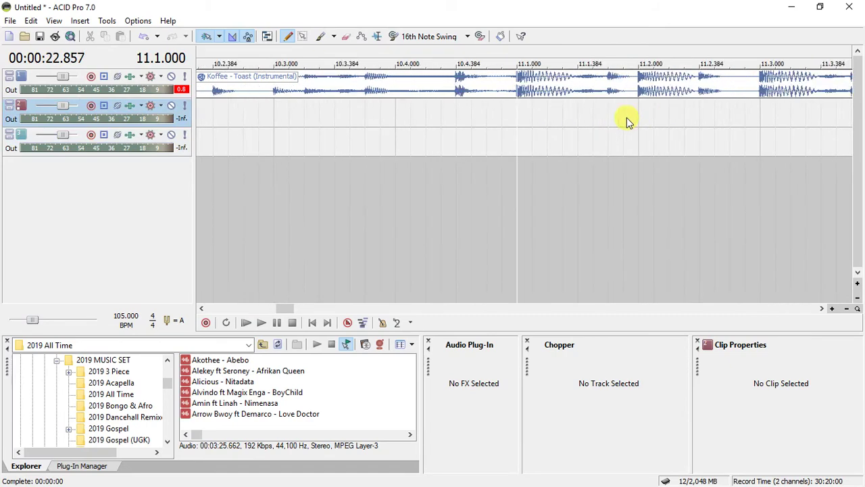
Step: Audition the Toast clip from 10.3.672 across the beat at 11.1 and stop playback
click(342, 134)
key(space)
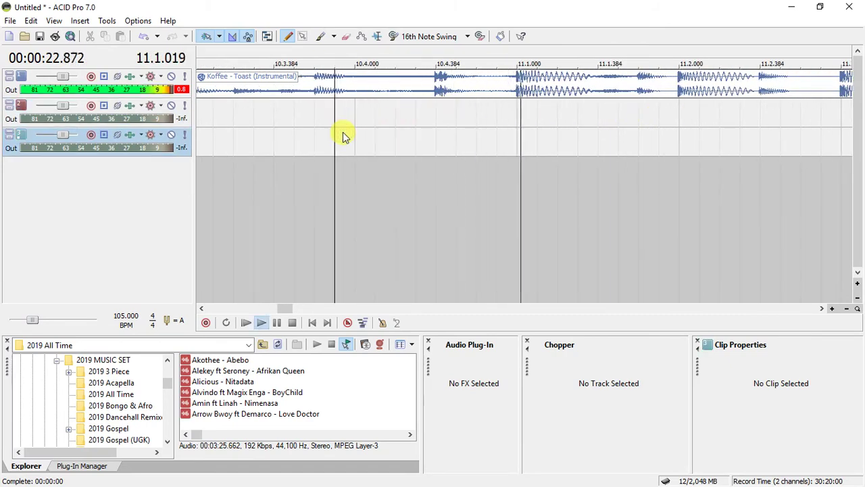
key(space)
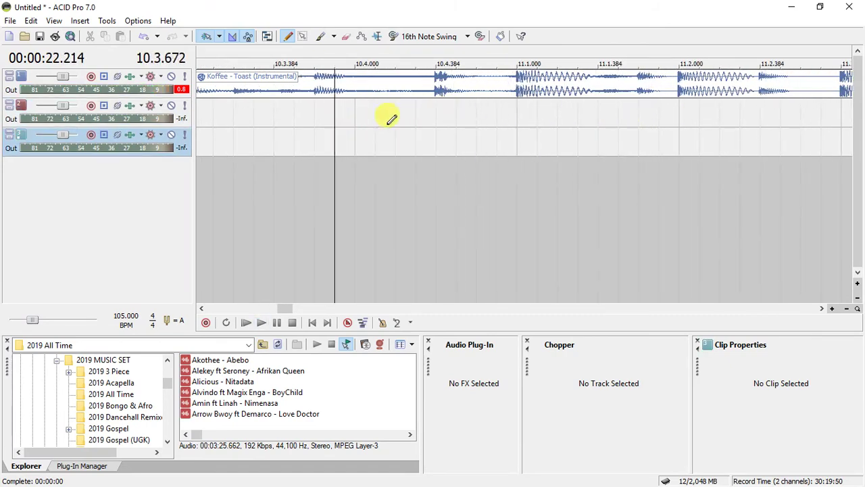
Step: Return the cursor to 11.1.000 and examine how the Toast beats line up with the grid lines from 11.1 to 11.3
click(517, 111)
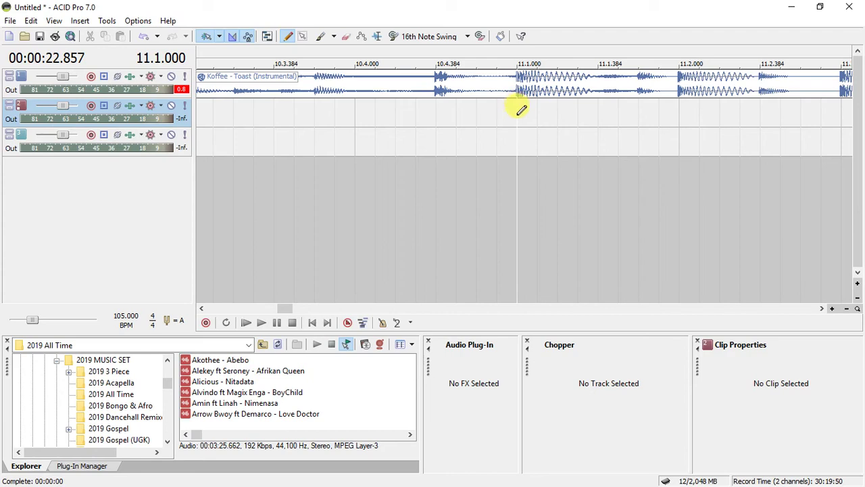
scroll(679, 110, down, 2)
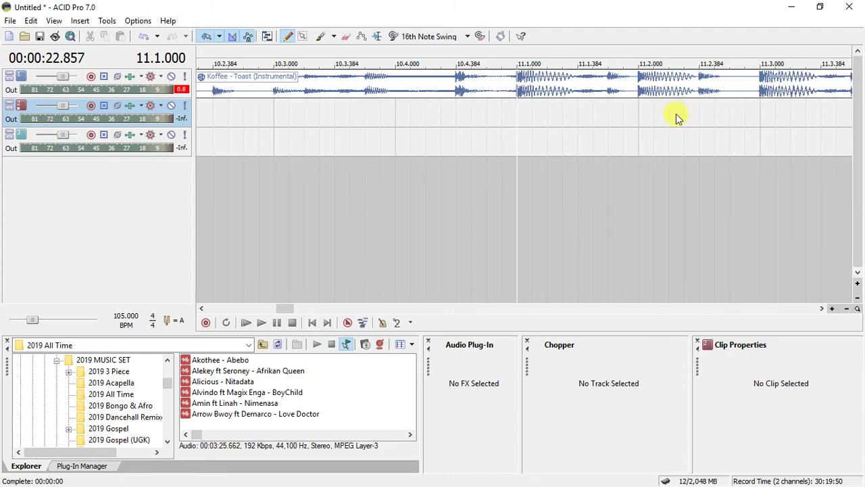
click(517, 93)
scroll(517, 93, up, 3)
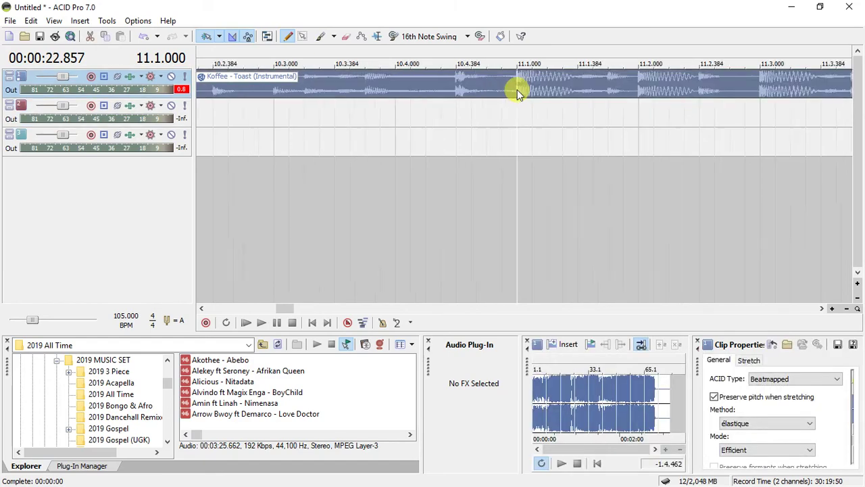
scroll(518, 95, down, 3)
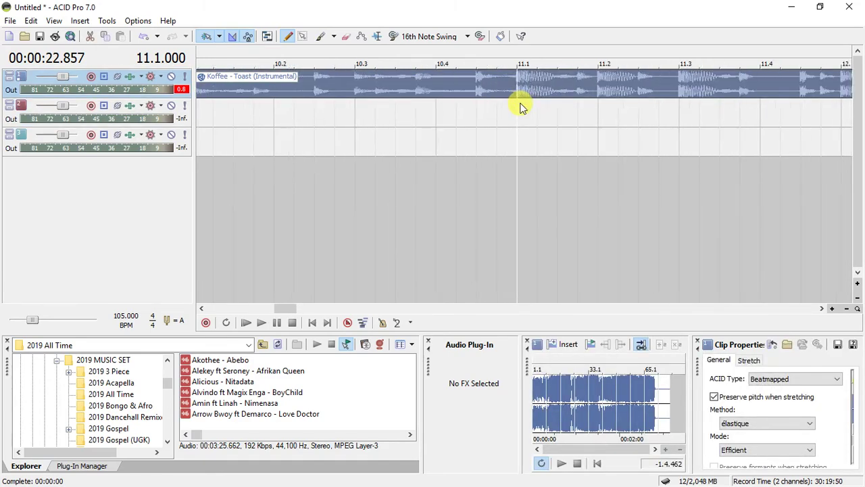
click(507, 110)
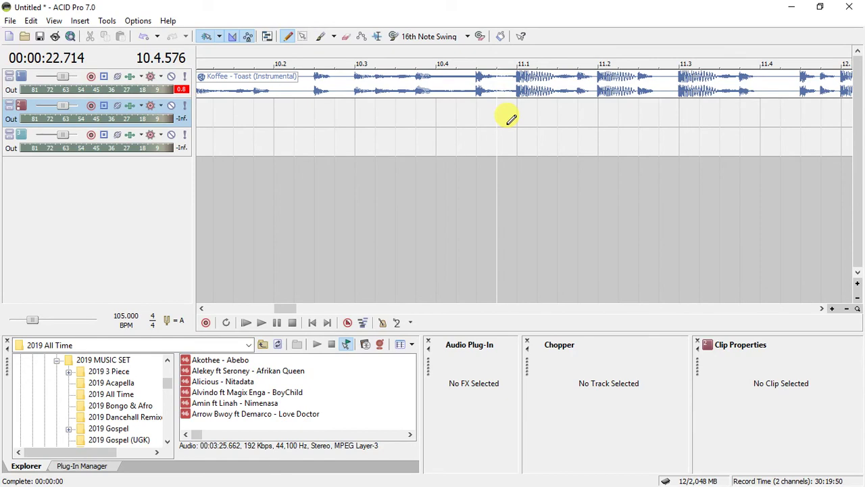
click(518, 101)
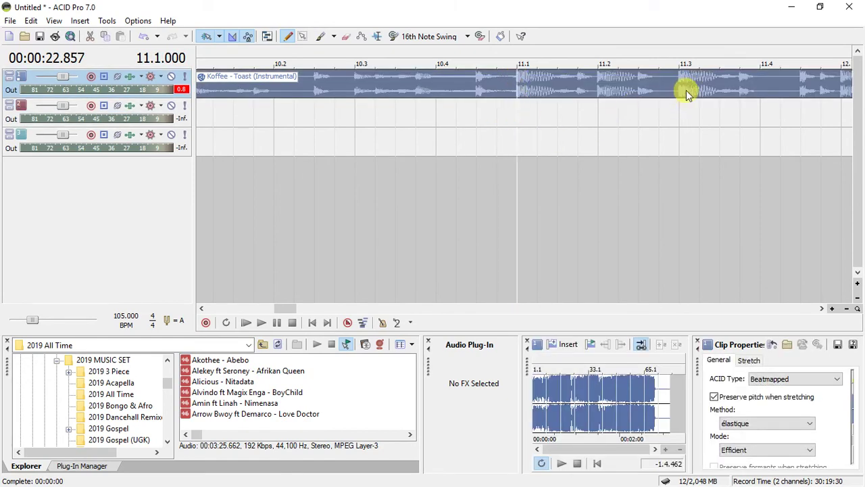
Step: Play the Toast clip from 11.1 with several measures in view to check its timing, and stop playback
scroll(739, 114, down, 2)
scroll(740, 122, down, 1)
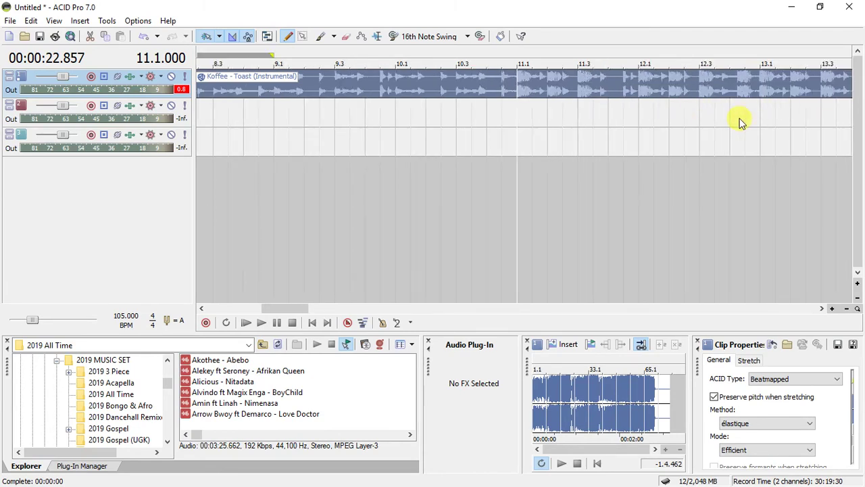
key(space)
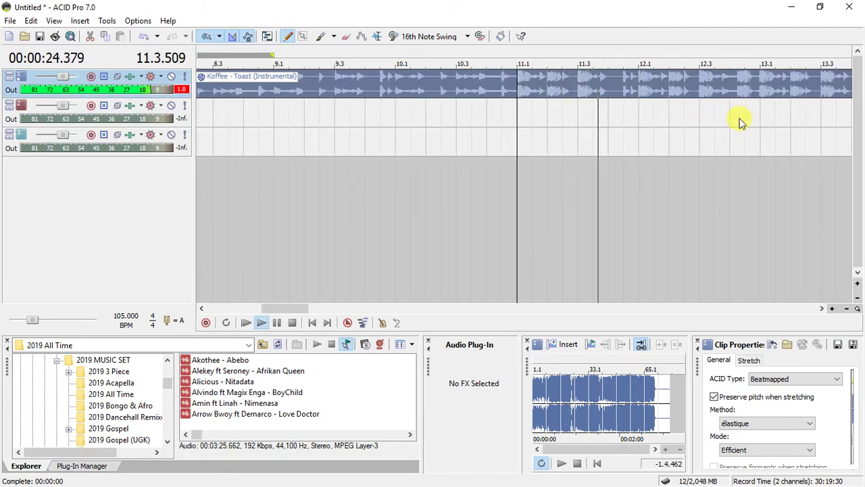
scroll(740, 122, down, 1)
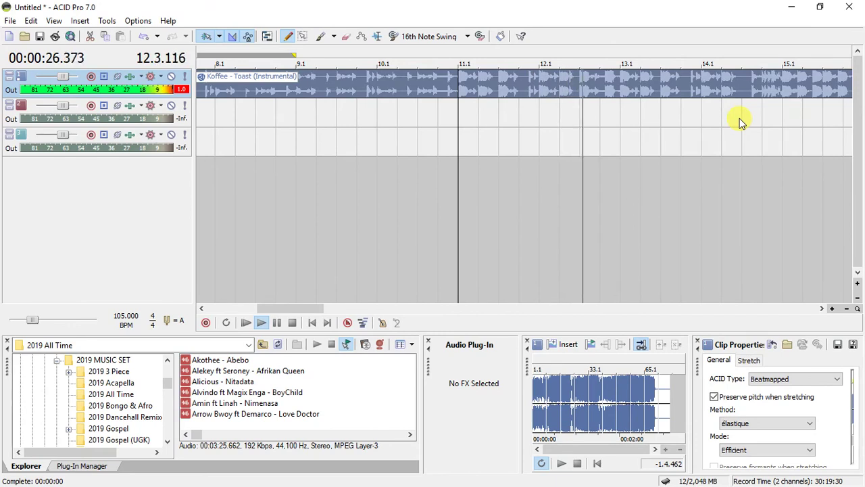
key(space)
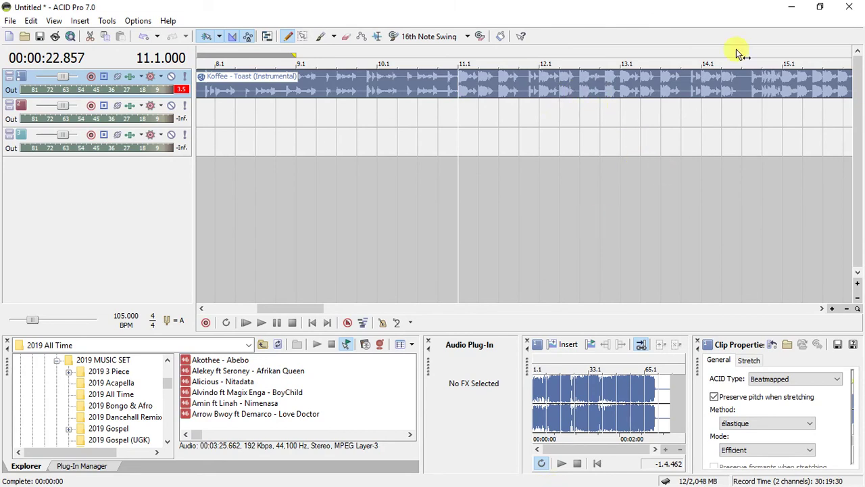
Step: Minimize ACID Pro and Serato DJ to reach the Windows desktop and show the hidden notification area icons
click(788, 8)
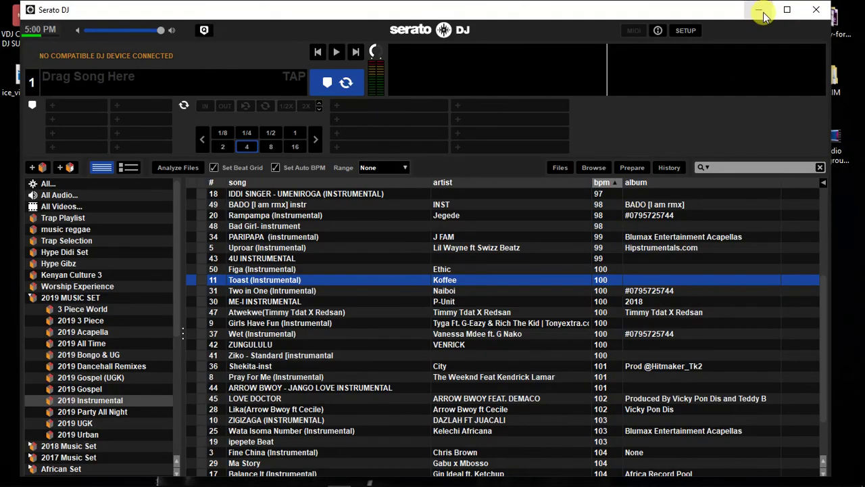
click(759, 11)
mouse_move(724, 473)
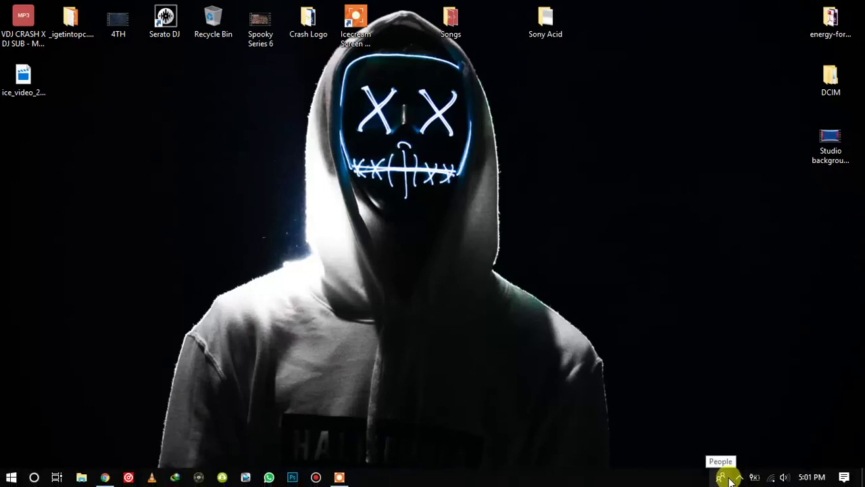
click(740, 478)
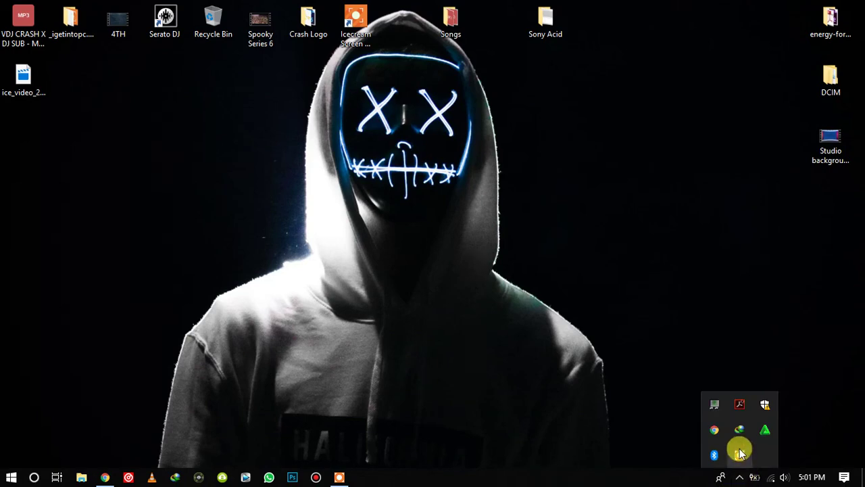